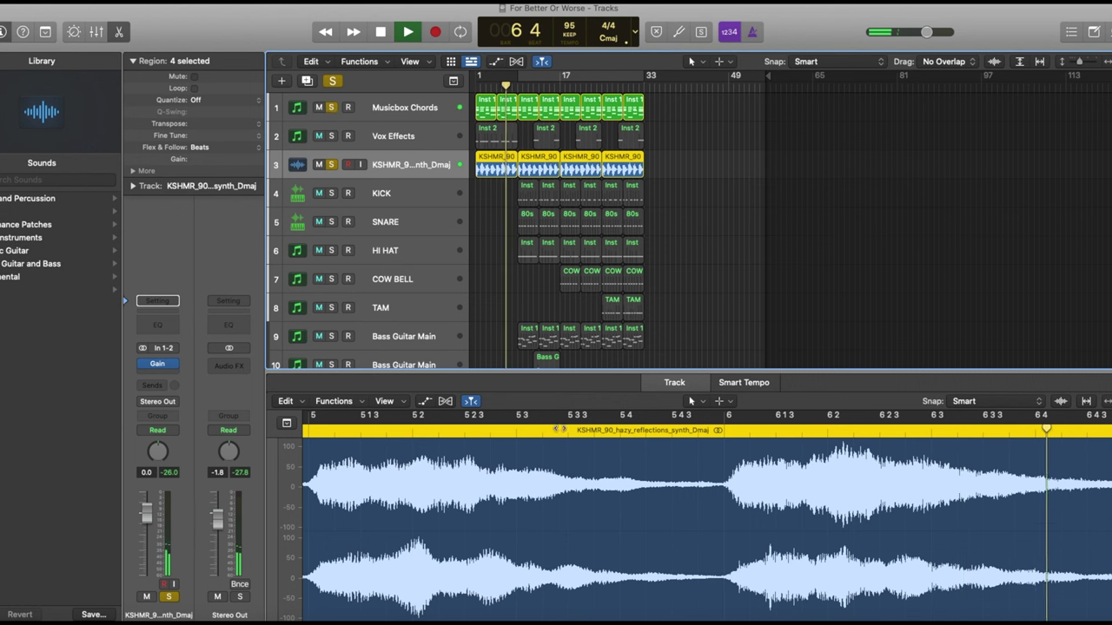
Display the Musicbox Chords track's notes in an enlarged Piano Roll, play the passage briefly and stop.
drag(549, 380, 549, 438)
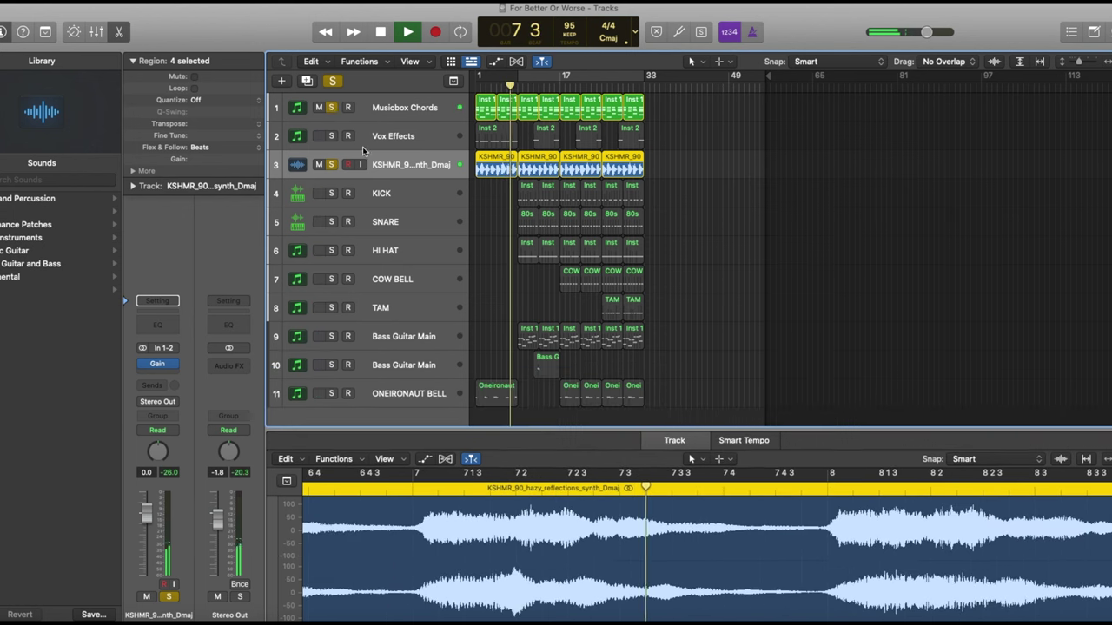
click(399, 108)
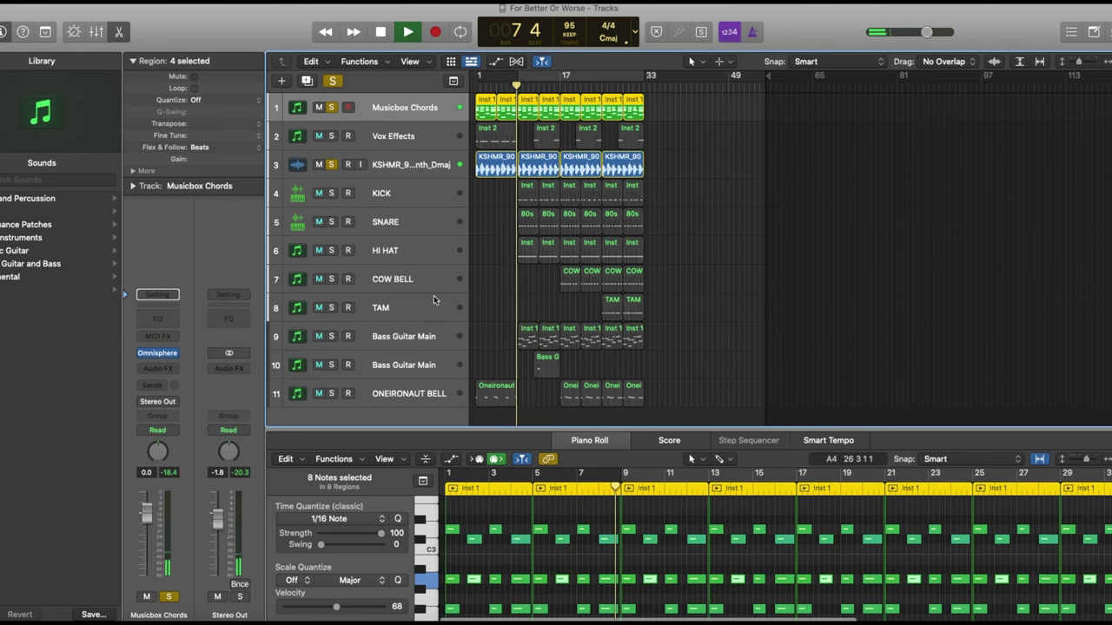
key(space)
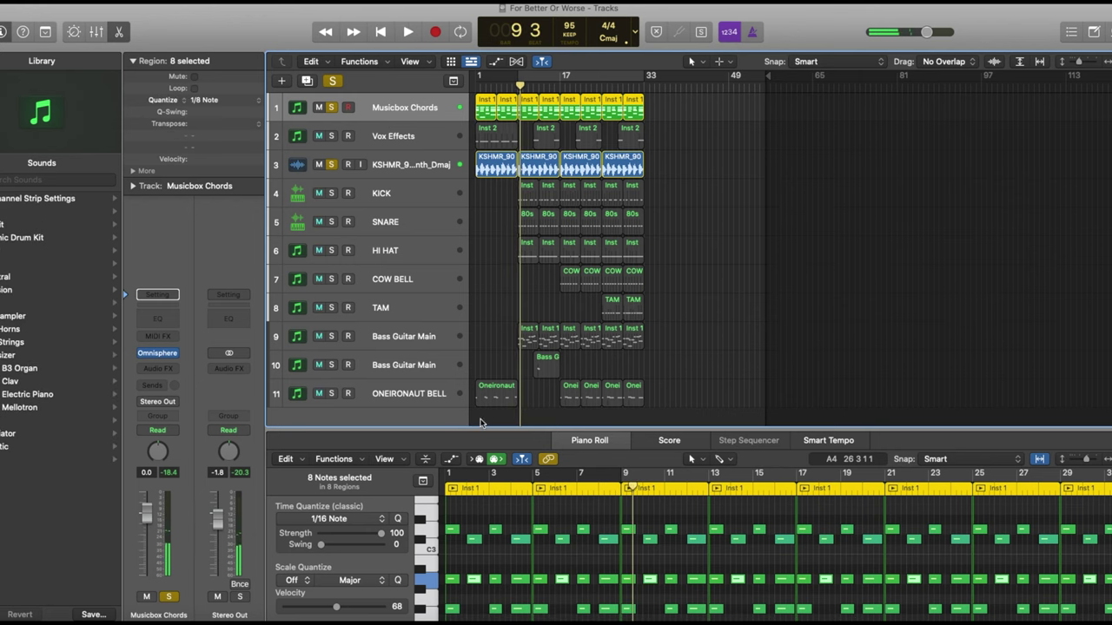
drag(484, 430, 477, 200)
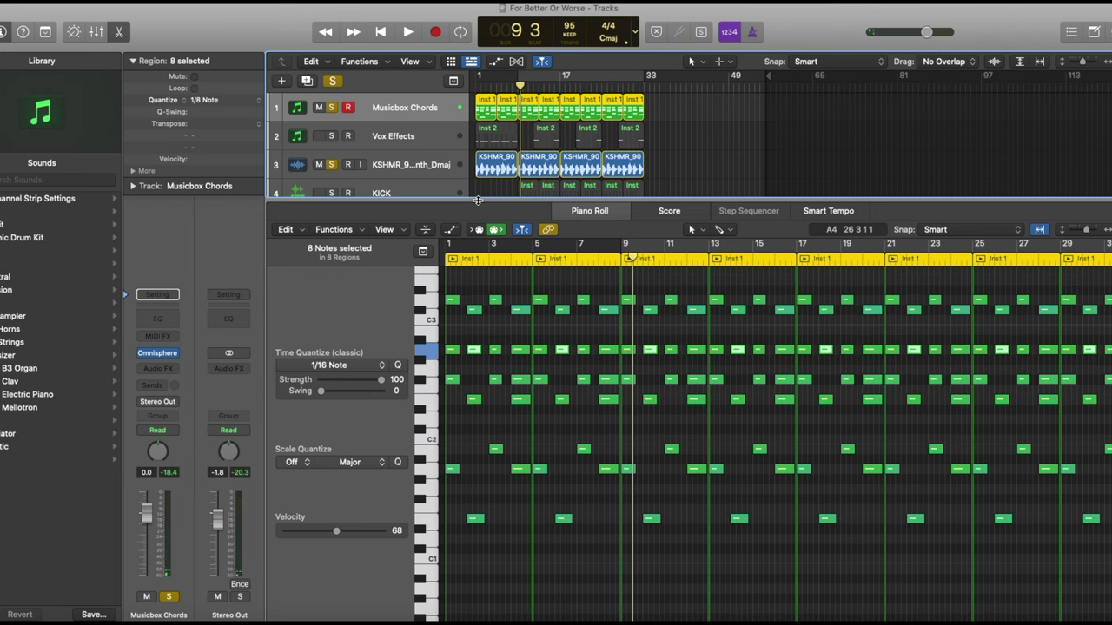
key(space)
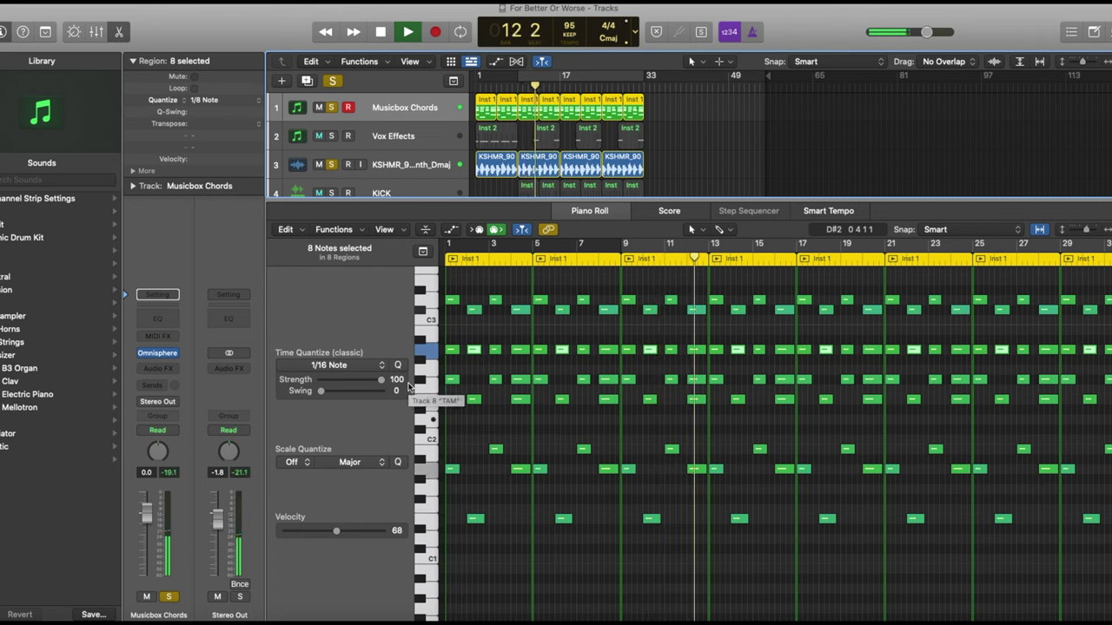
key(space)
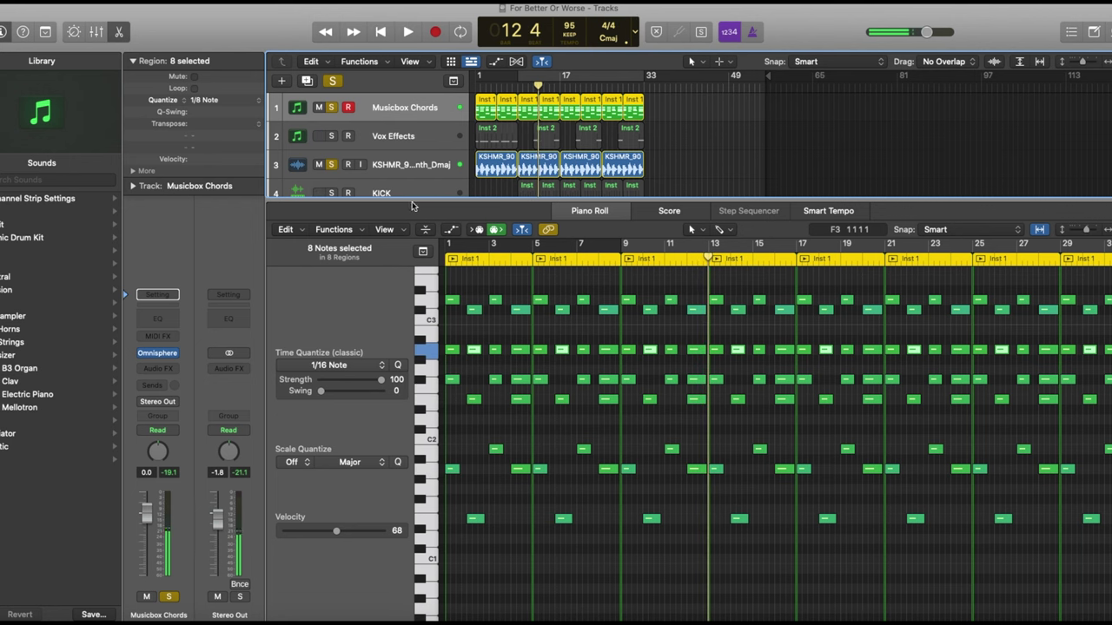
Select the first Bass Guitar Main track and enlarge the Piano Roll to examine its notes.
drag(374, 201, 402, 448)
click(386, 335)
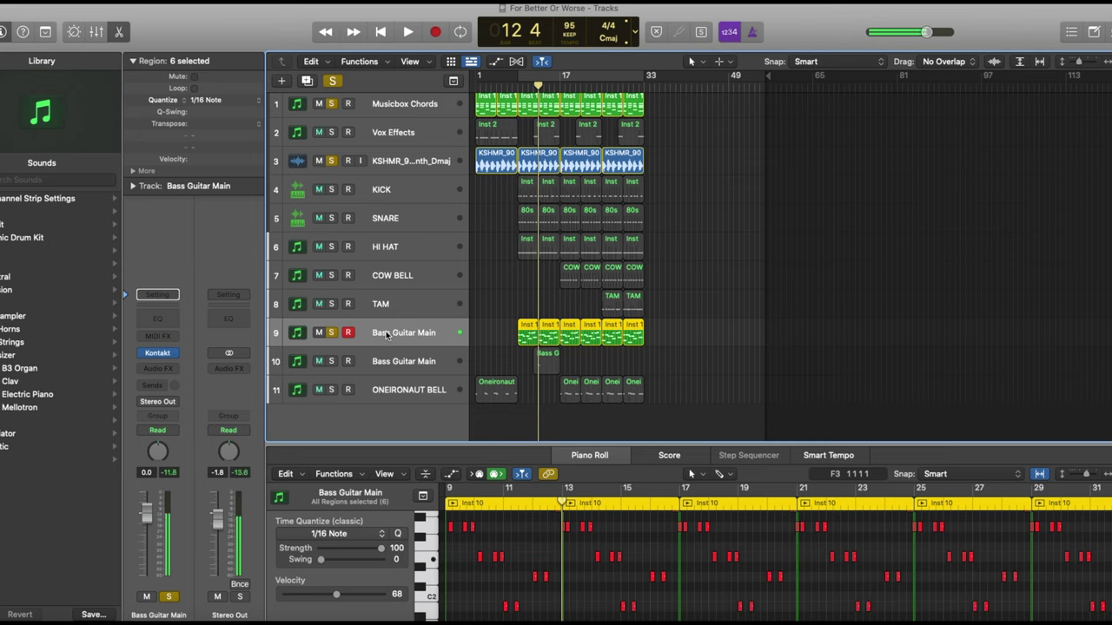
drag(581, 445, 591, 258)
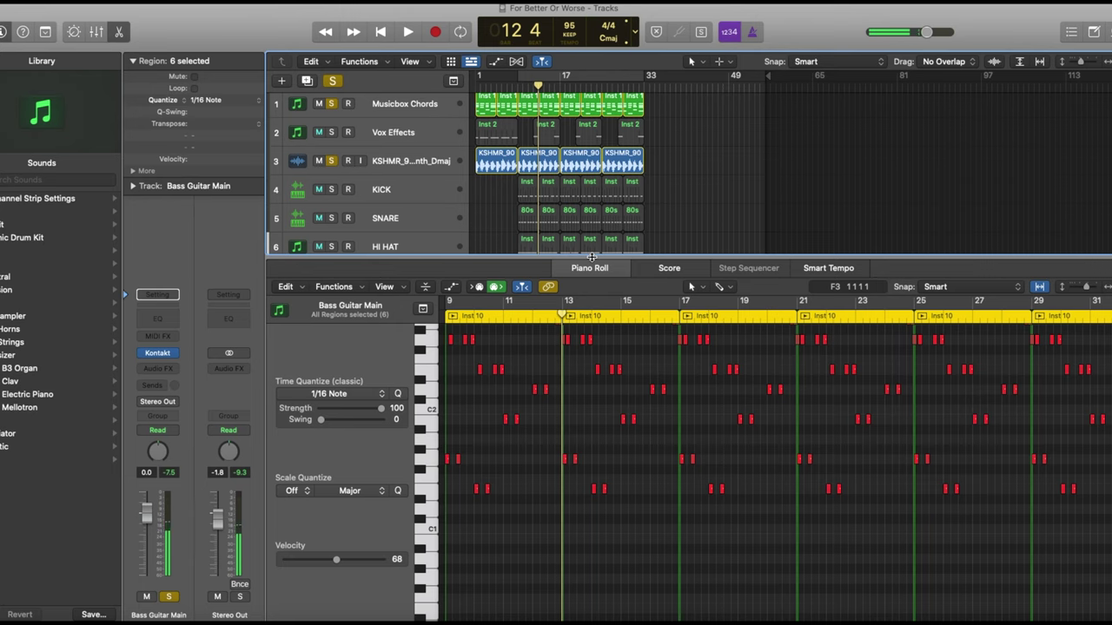
Turn off solo on the KSHMR synth, Musicbox Chords and all remaining tracks, and play the full arrangement.
click(330, 162)
click(332, 104)
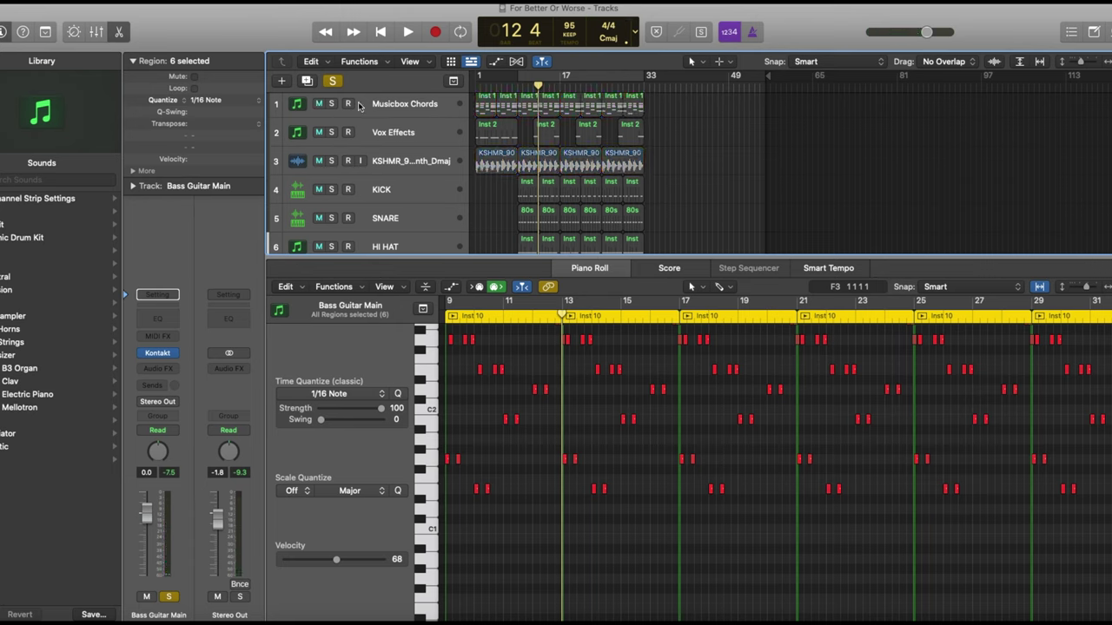
key(space)
click(332, 81)
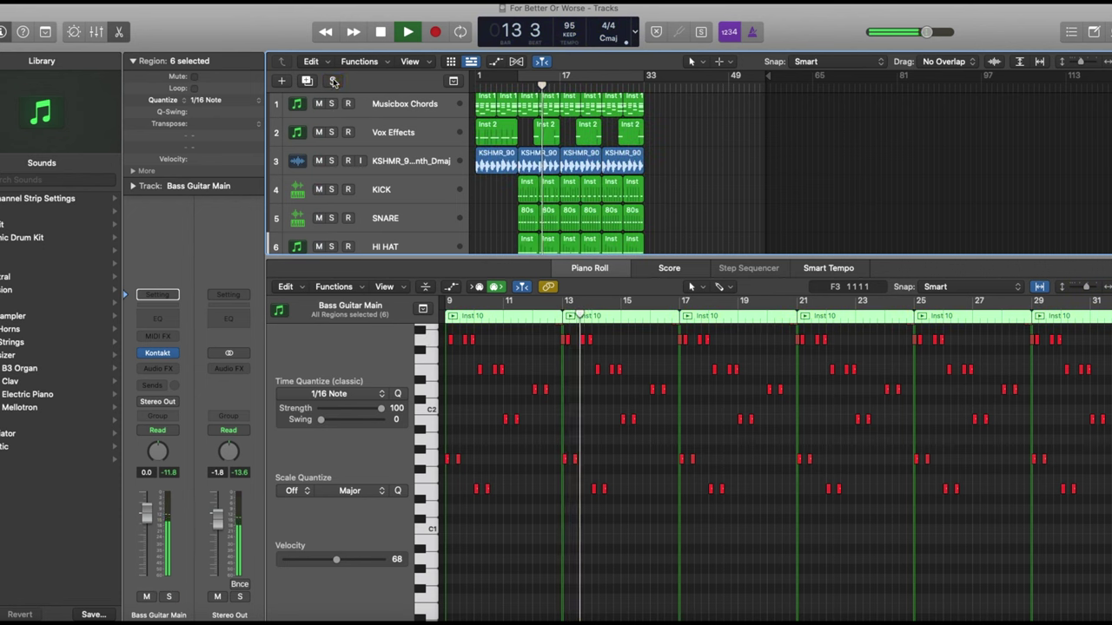
Enlarge the tracks area to show all tracks, select the COW BELL track and stop playback.
drag(525, 269, 525, 524)
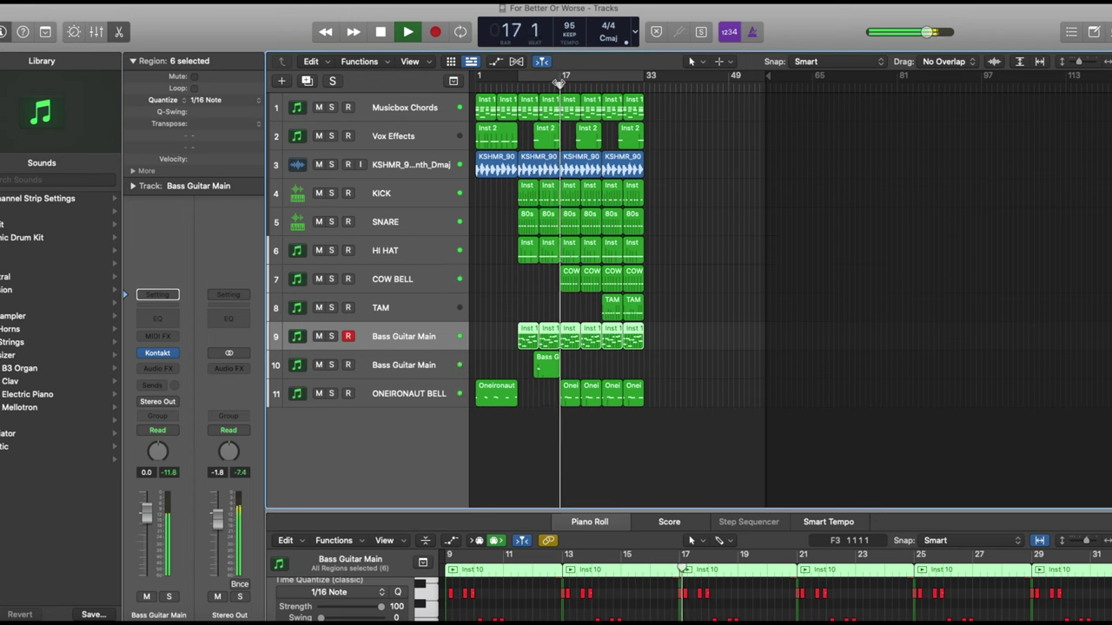
click(395, 282)
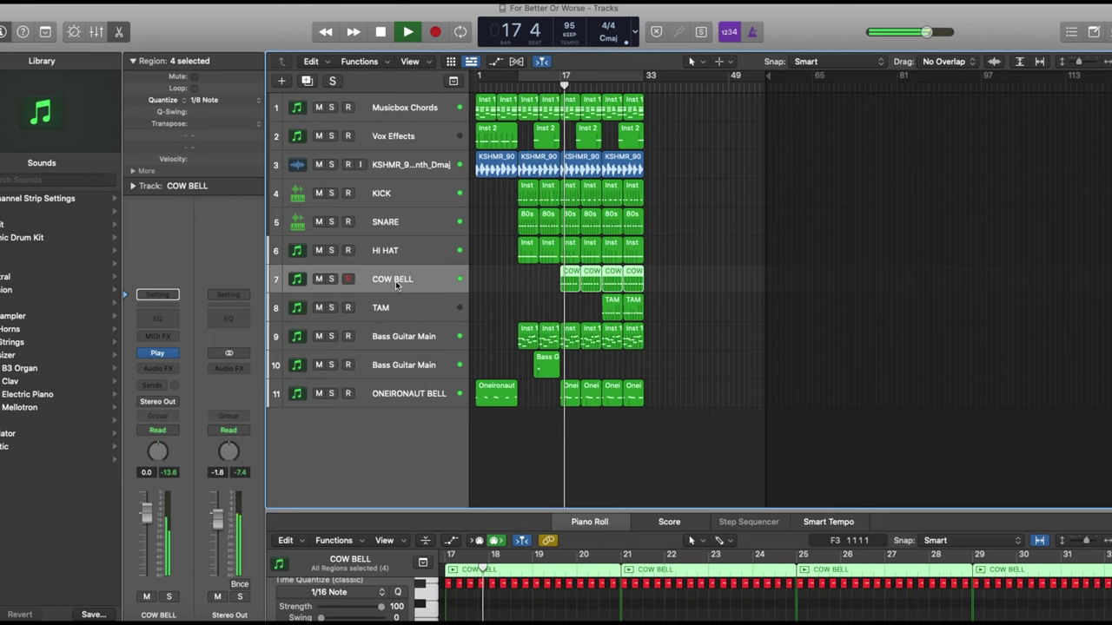
key(space)
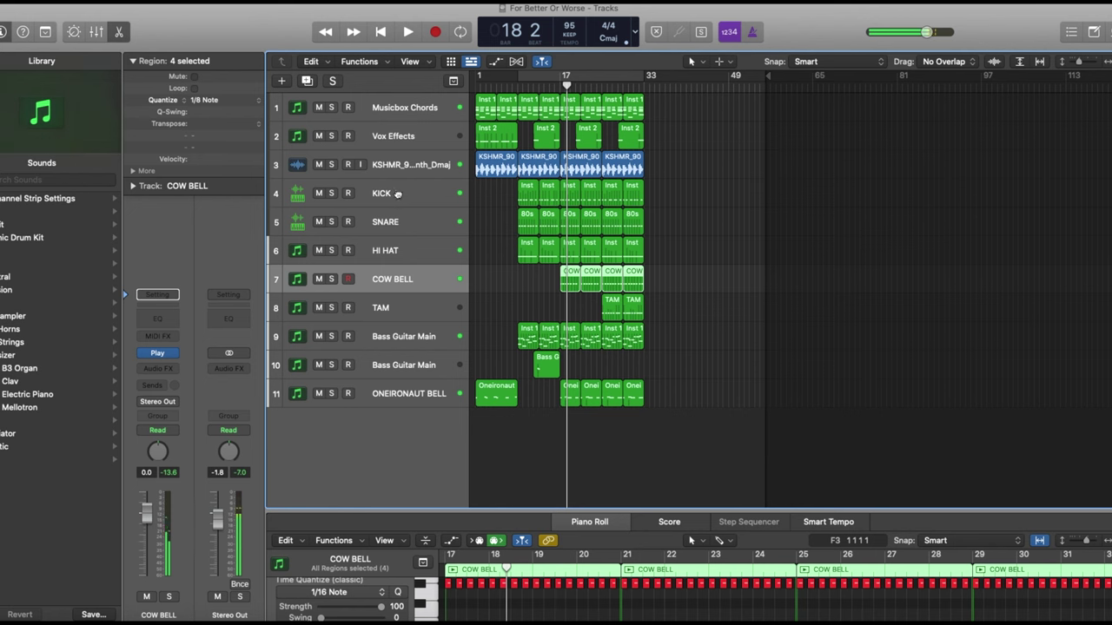
Open the KICK track's Sampler to examine its kick sample.
click(397, 194)
click(177, 351)
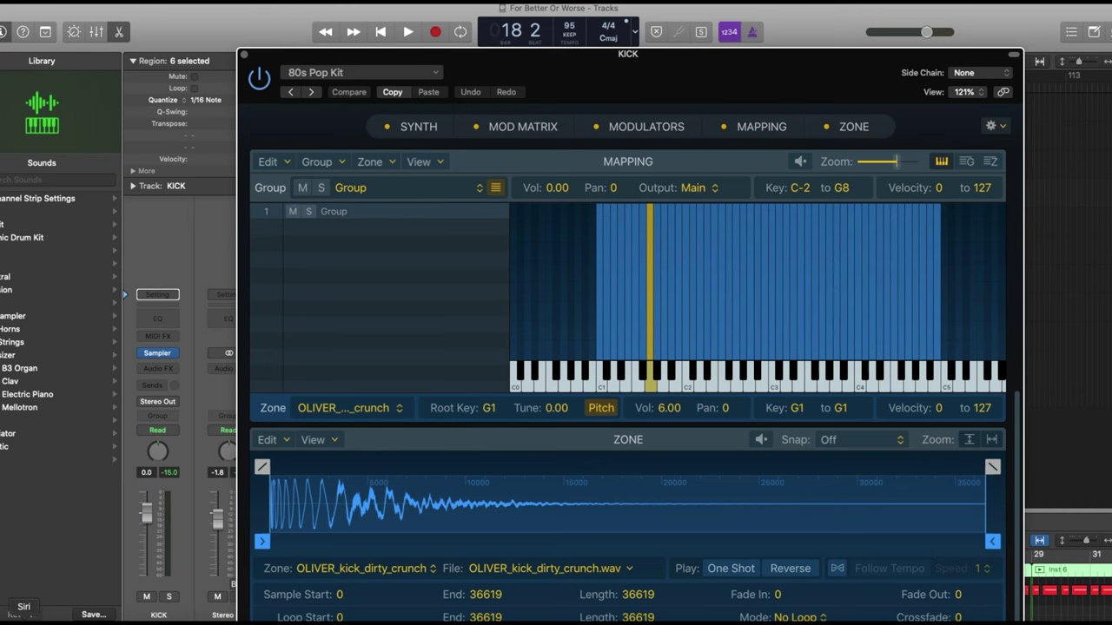
Switch to Splice in the browser and look through the packs and labels on its Sounds page.
click(76, 618)
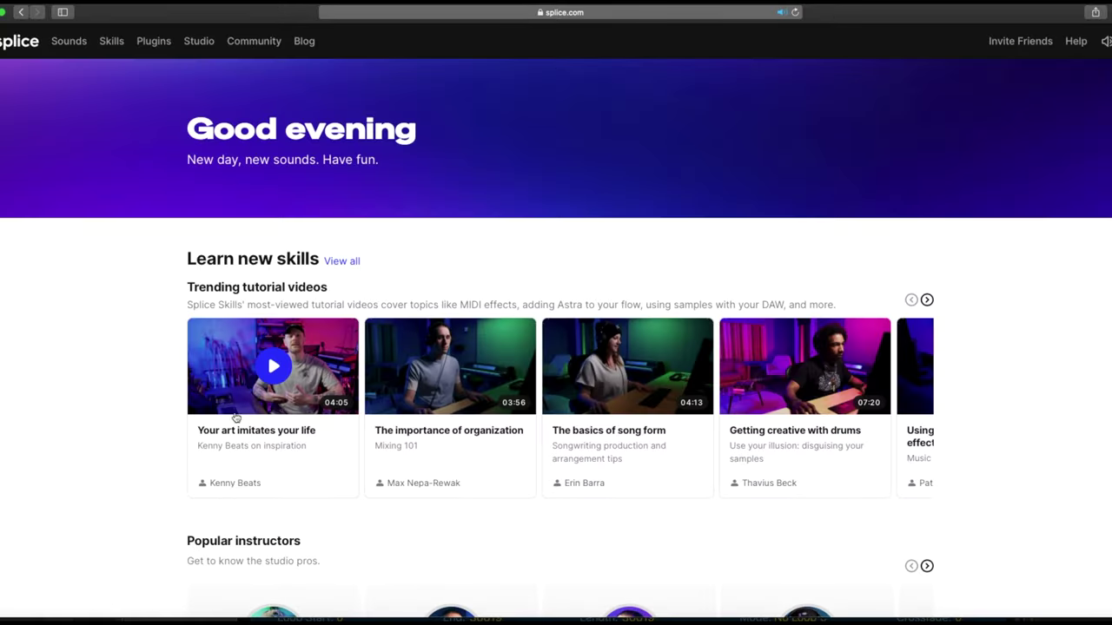
click(529, 618)
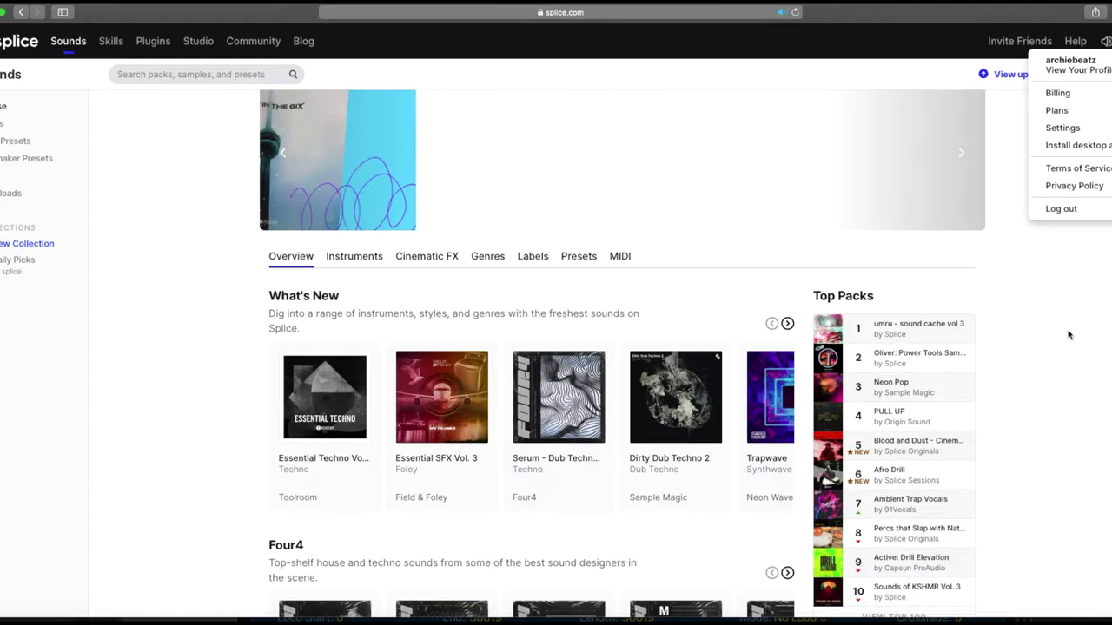
click(936, 367)
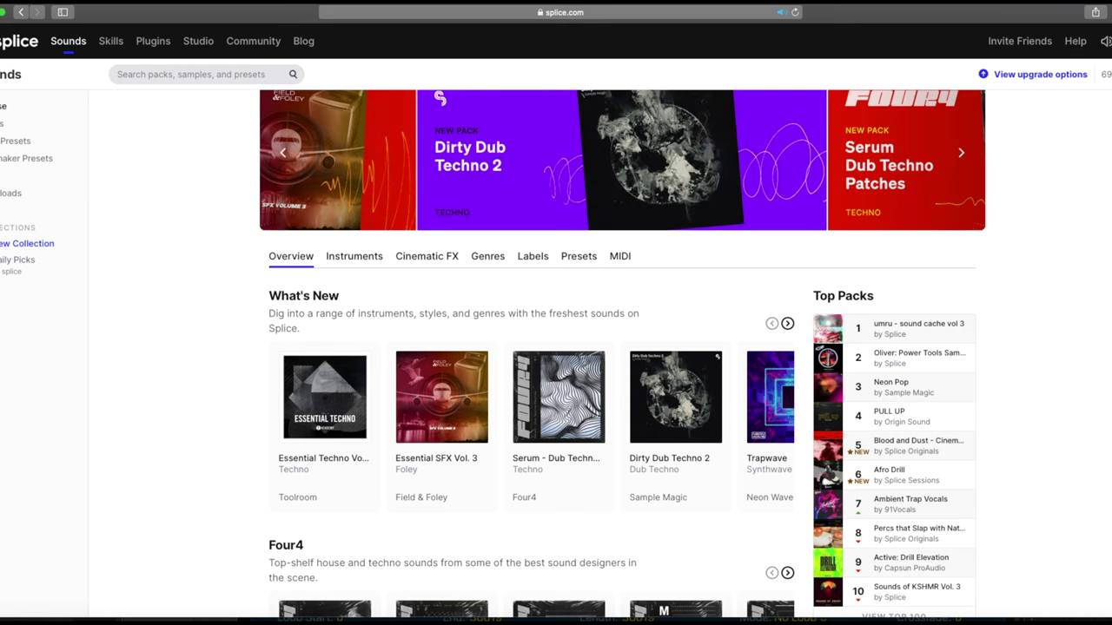
scroll(600, 314, down, 6)
scroll(601, 314, down, 1)
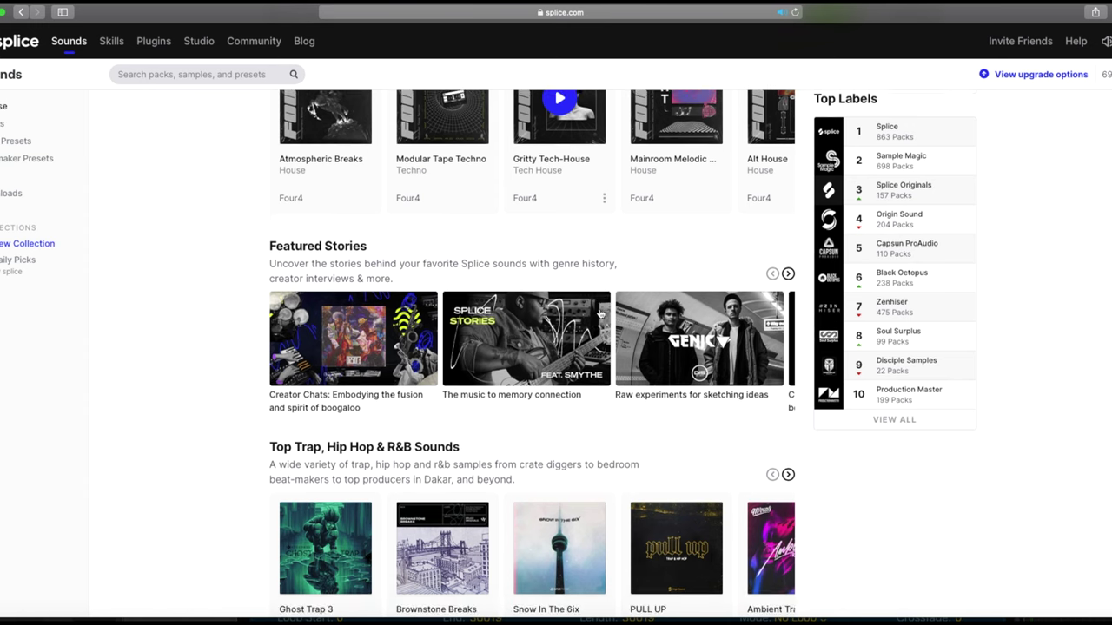
scroll(600, 313, down, 2)
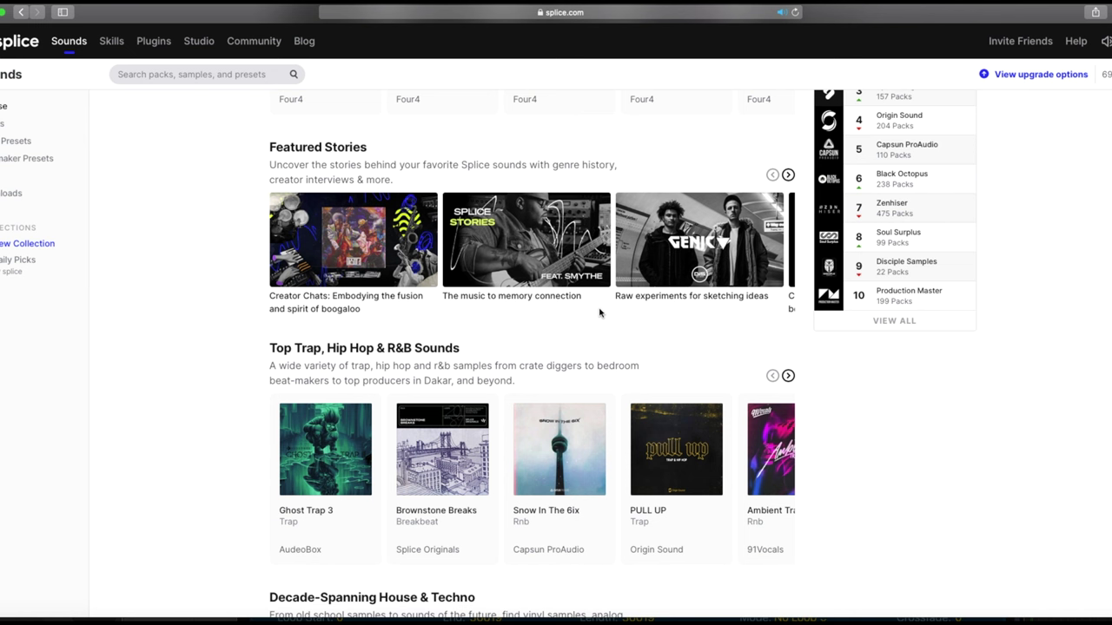
Switch to Finder's Splice folder and look through the list of downloaded sample packs.
click(10, 608)
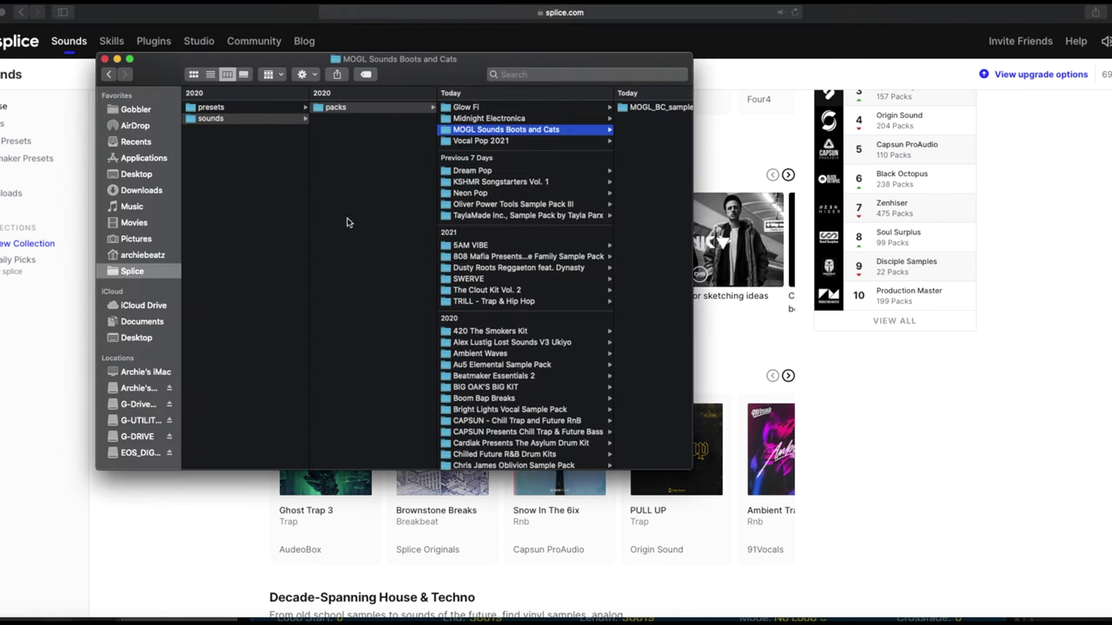
scroll(529, 284, down, 5)
scroll(529, 284, down, 10)
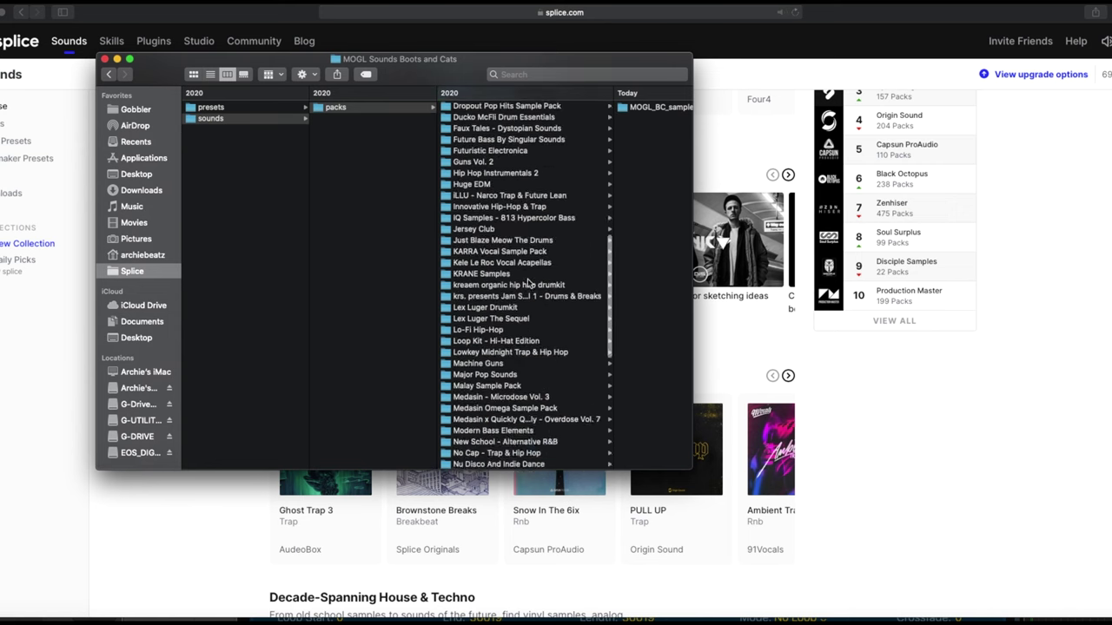
scroll(529, 284, up, 8)
scroll(529, 284, up, 12)
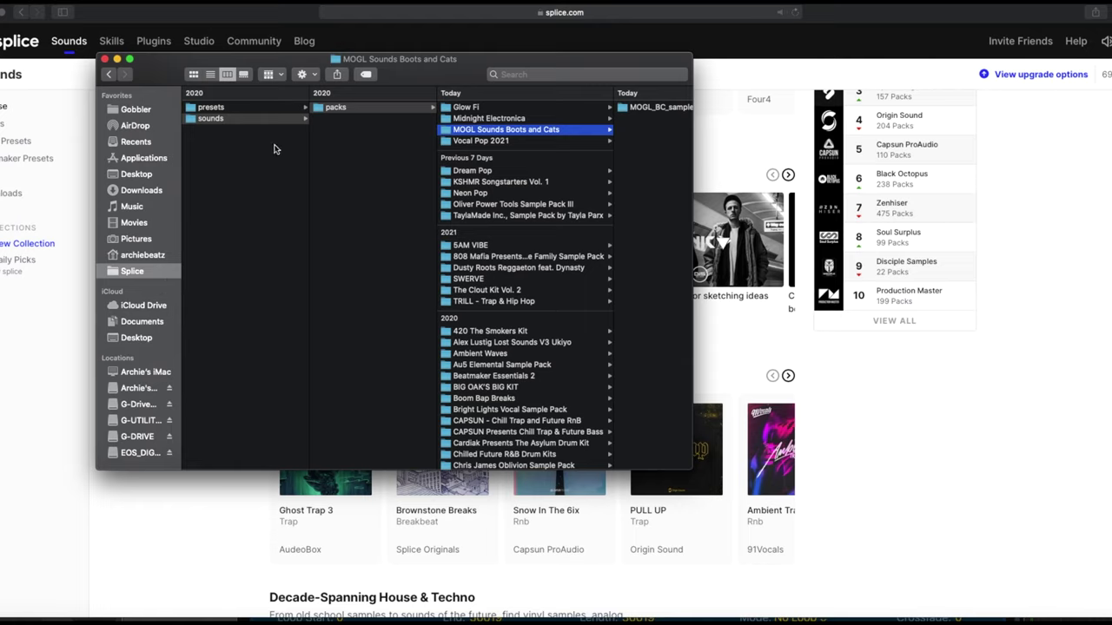
Open the packs folder inside the Splice sounds folder and look over the downloaded packs.
click(242, 111)
click(238, 119)
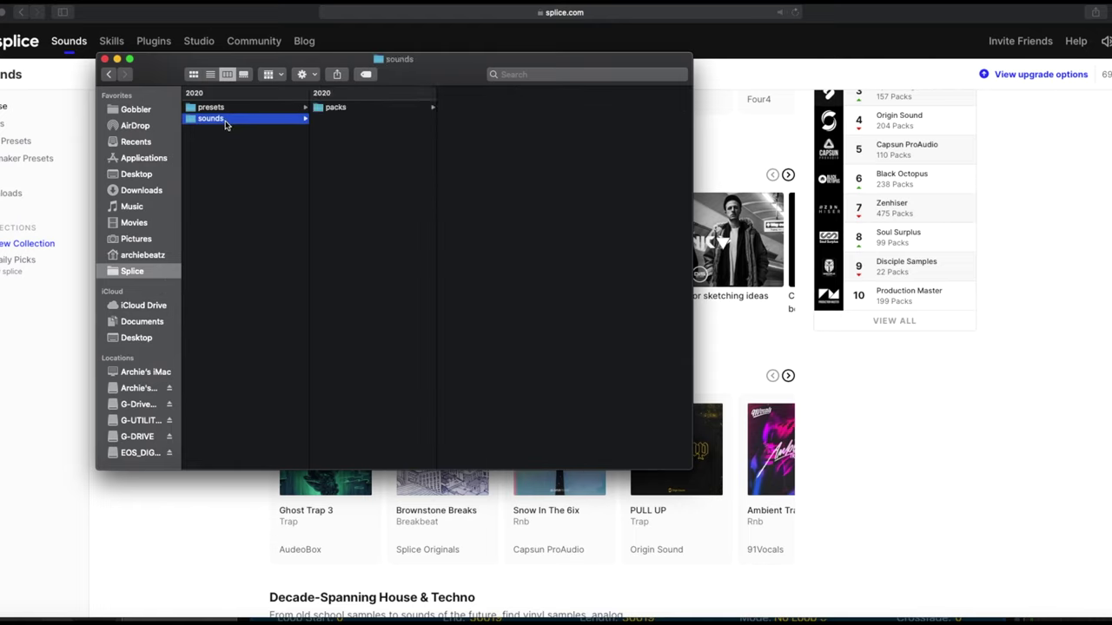
click(338, 107)
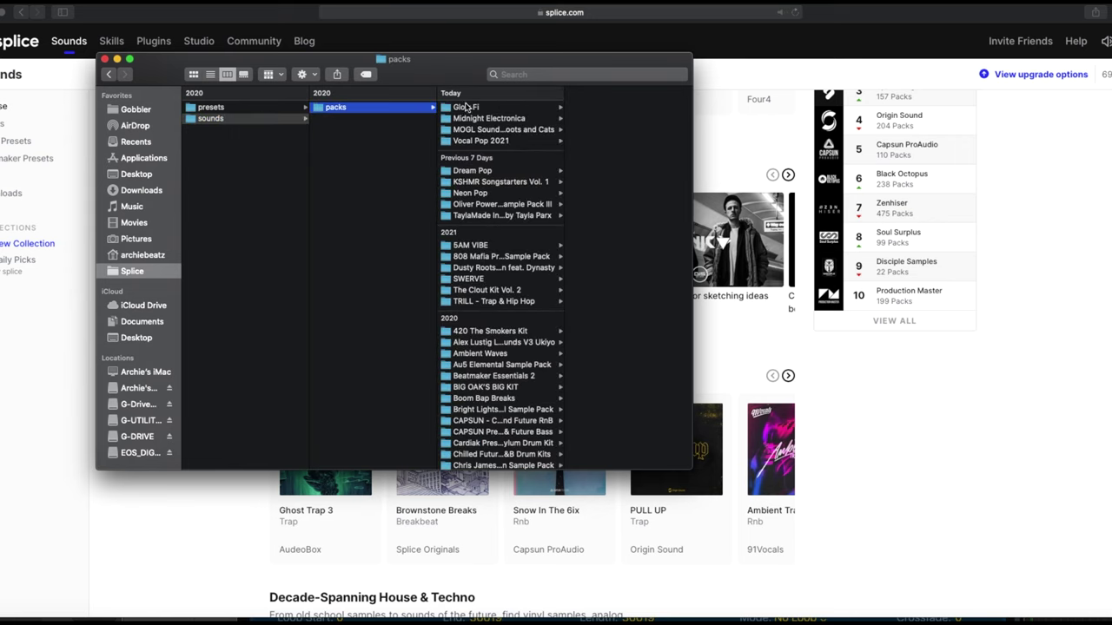
scroll(486, 342, down, 4)
scroll(485, 328, up, 4)
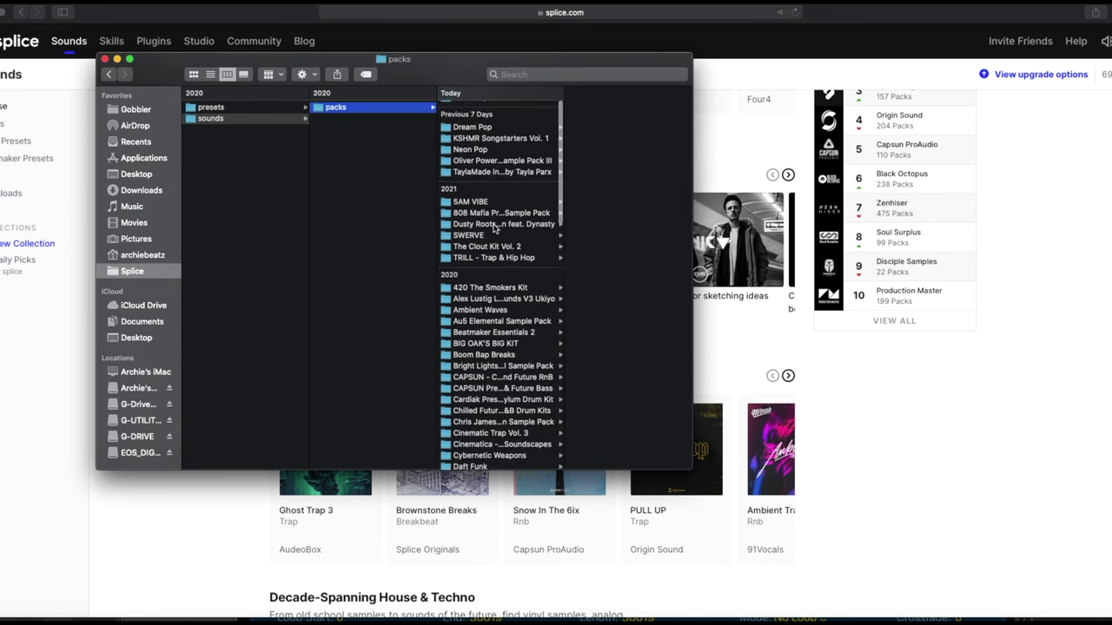
Look inside the Dream Pop, KSHMR Songstarters Vol. 1 and Neon Pop packs, including the KSHMR genre folders.
click(473, 171)
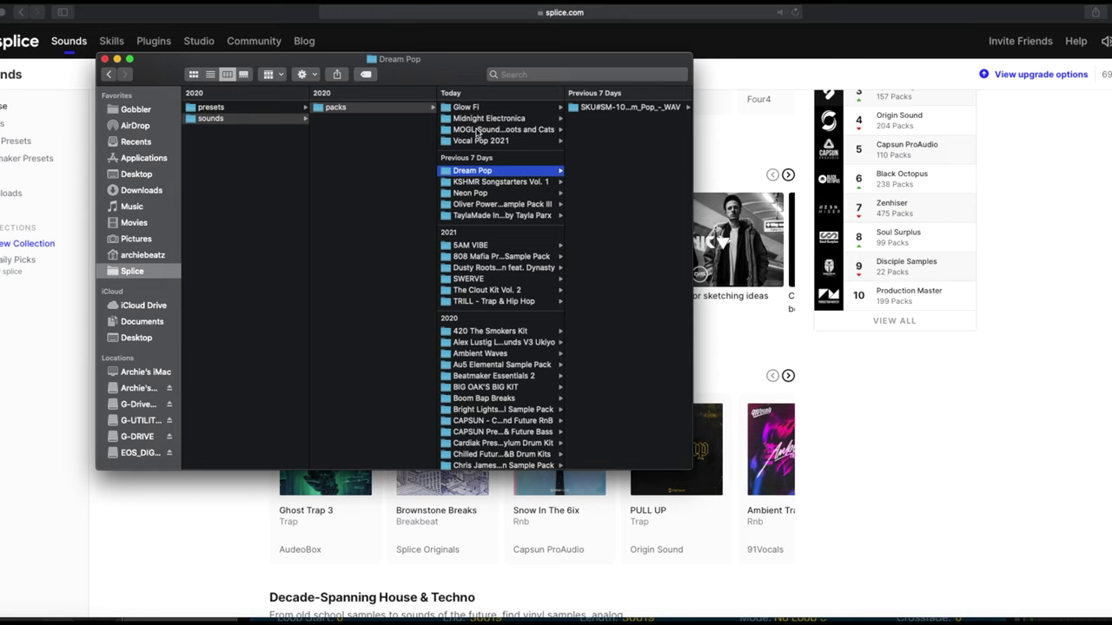
click(499, 182)
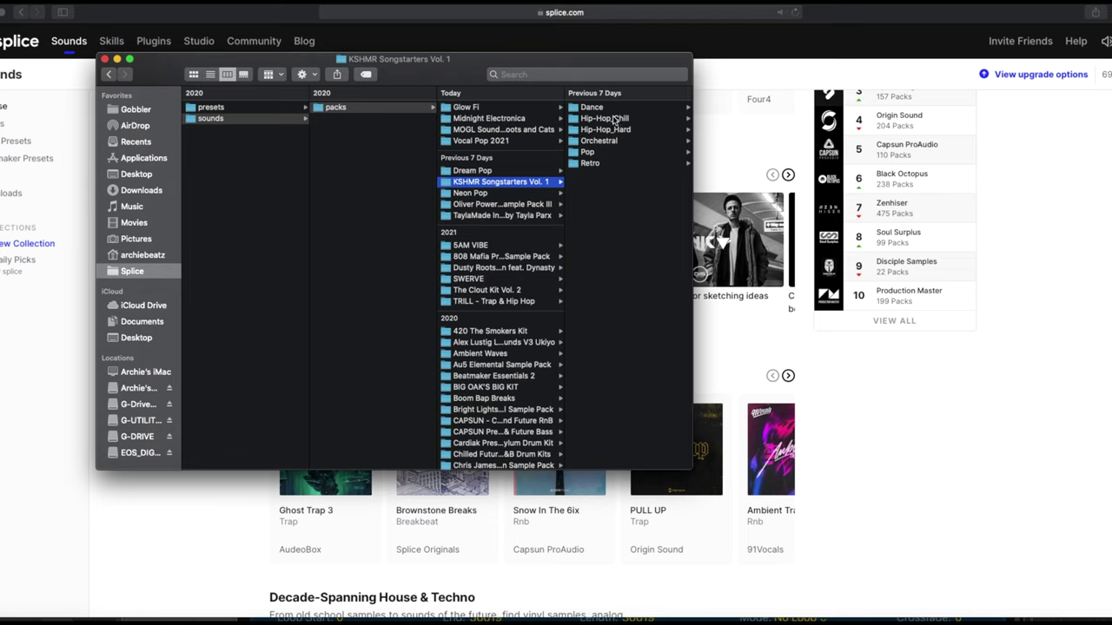
click(601, 153)
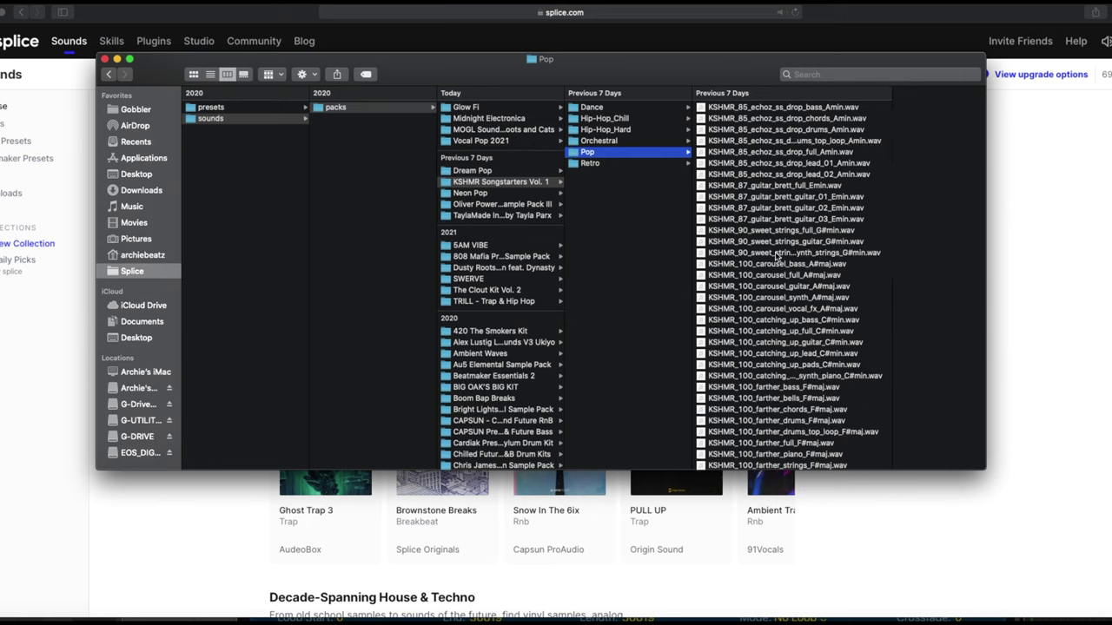
click(624, 142)
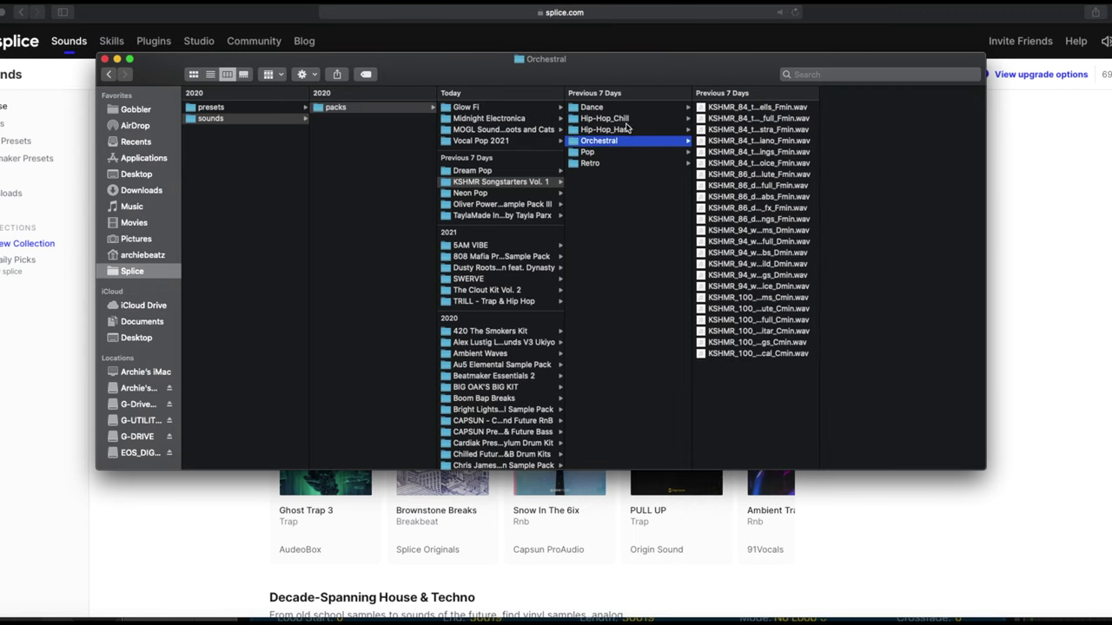
click(627, 128)
key(shift+Up)
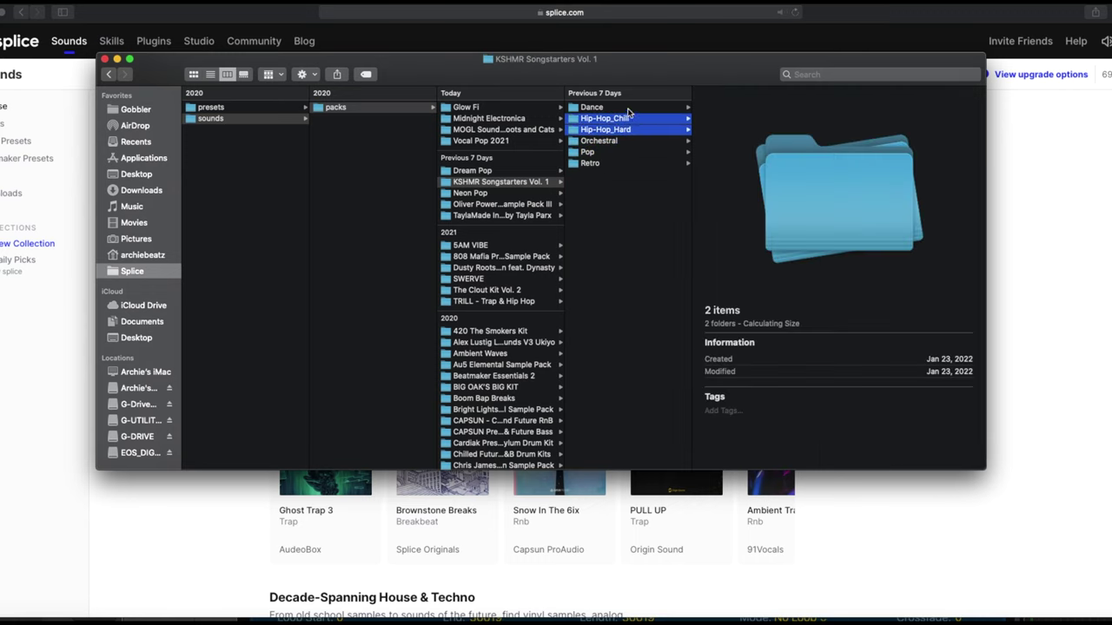
click(625, 108)
click(612, 153)
click(502, 193)
Open the OLIVER_kicks folder among the drum one-shots of Oliver Power Tools Sample Pack III, checking the drum loops folder too.
click(506, 205)
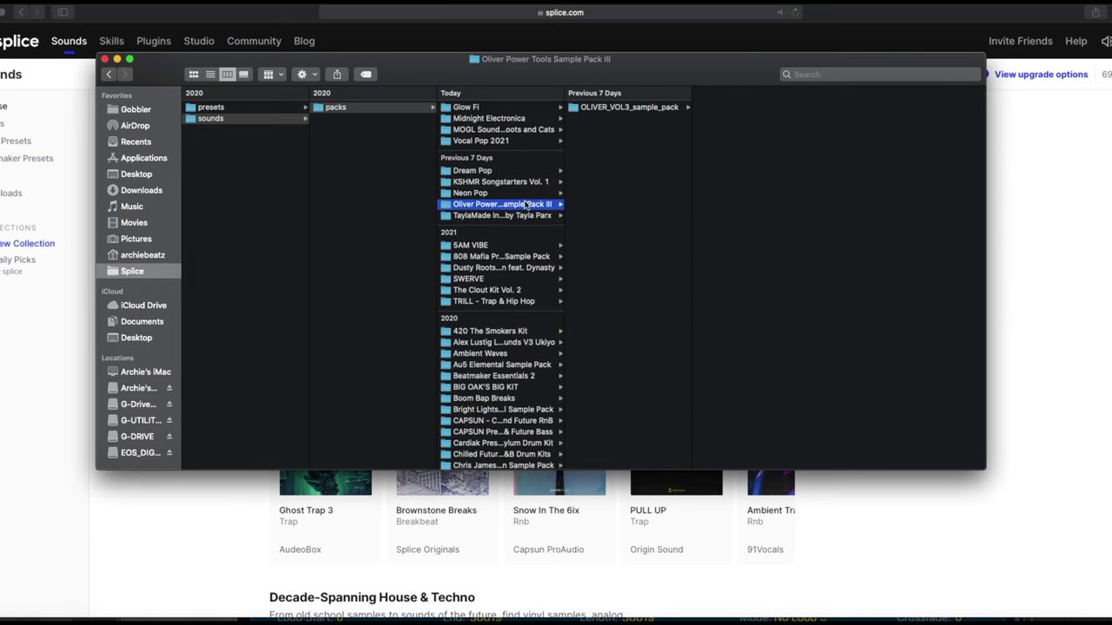
click(632, 109)
click(732, 105)
click(868, 110)
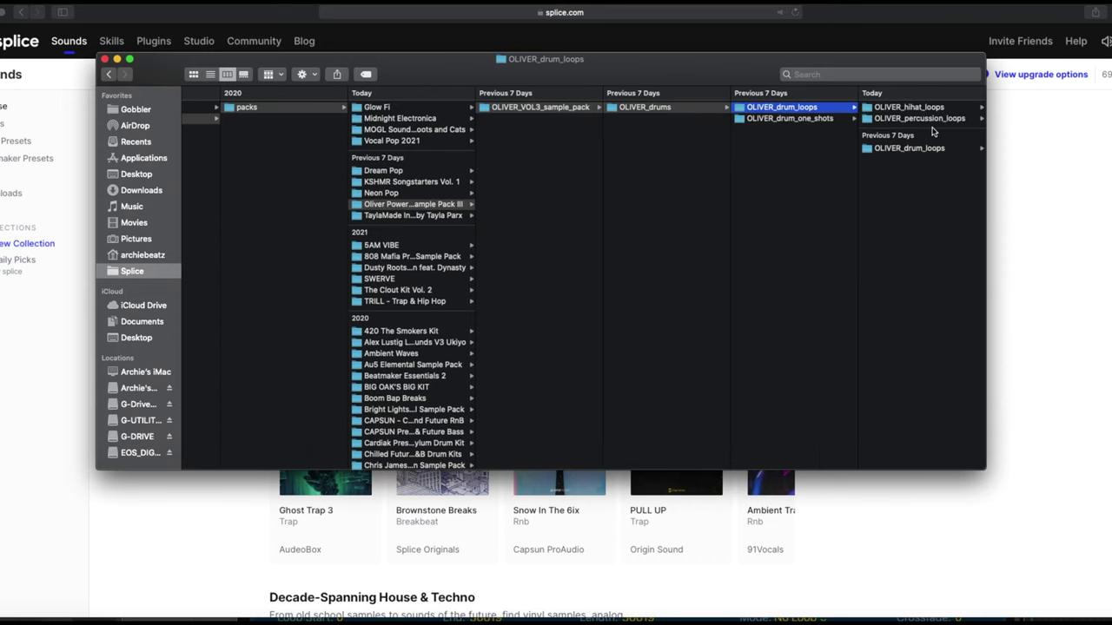
click(796, 121)
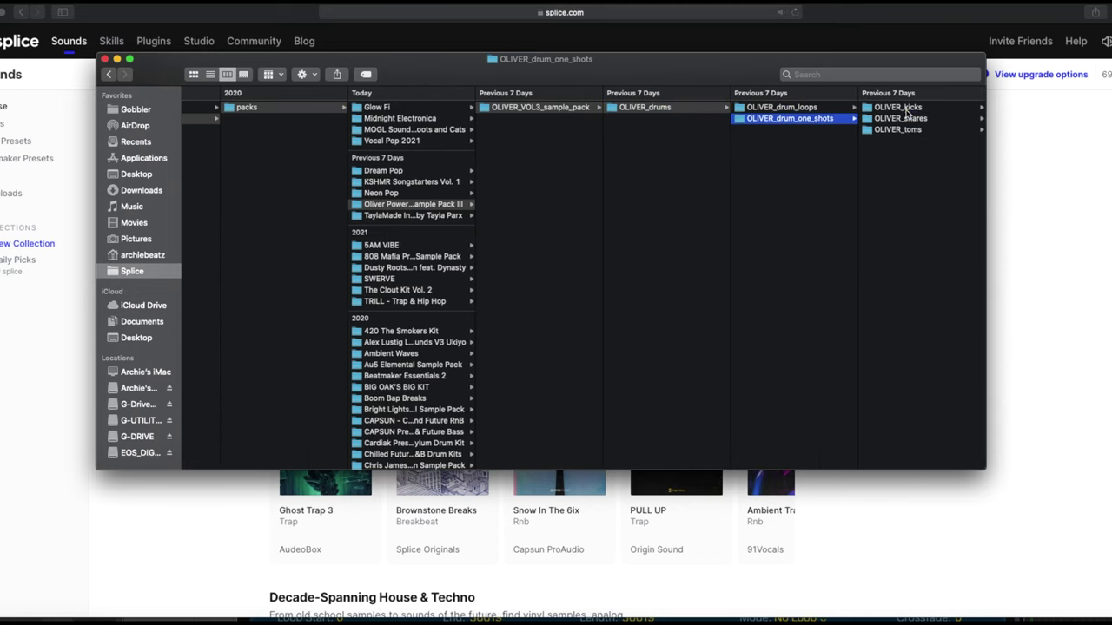
click(906, 111)
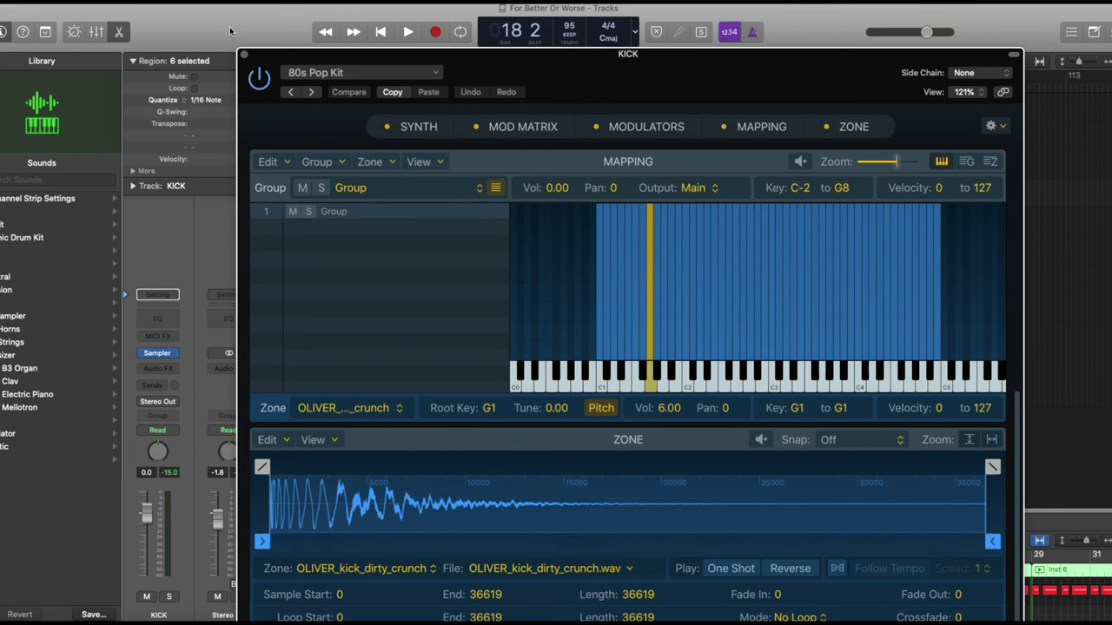
Close the KICK track's Sampler window in Logic Pro.
click(245, 54)
scroll(497, 285, down, 1)
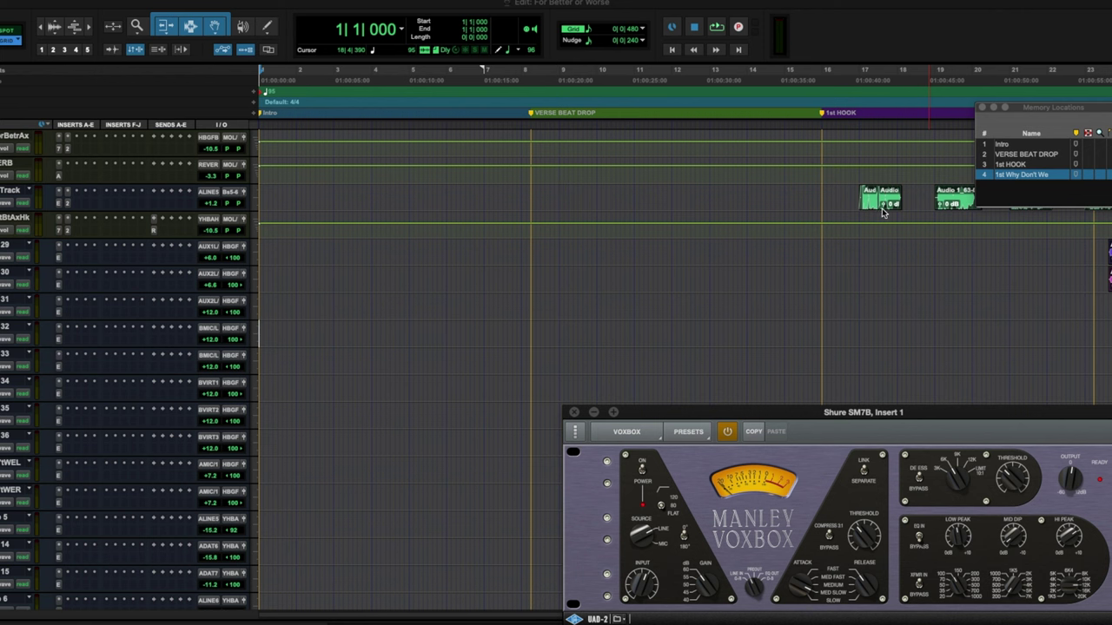
Close the Manley VOXBOX plug-in window of the Shure SM7B track in the Pro Tools session.
scroll(570, 290, down, 10)
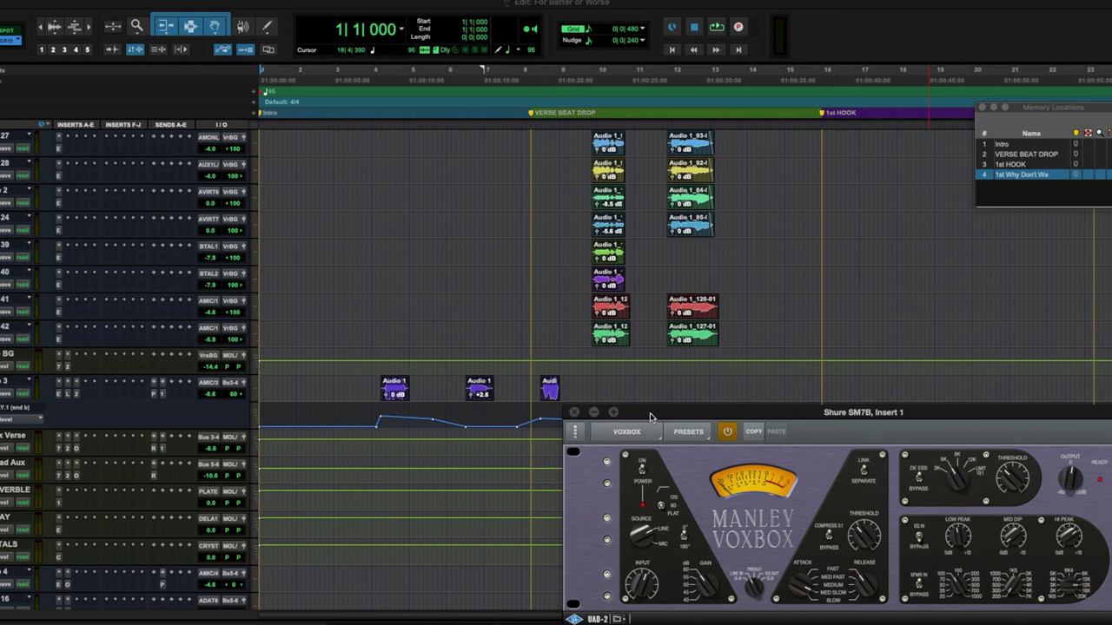
click(575, 413)
scroll(577, 391, up, 10)
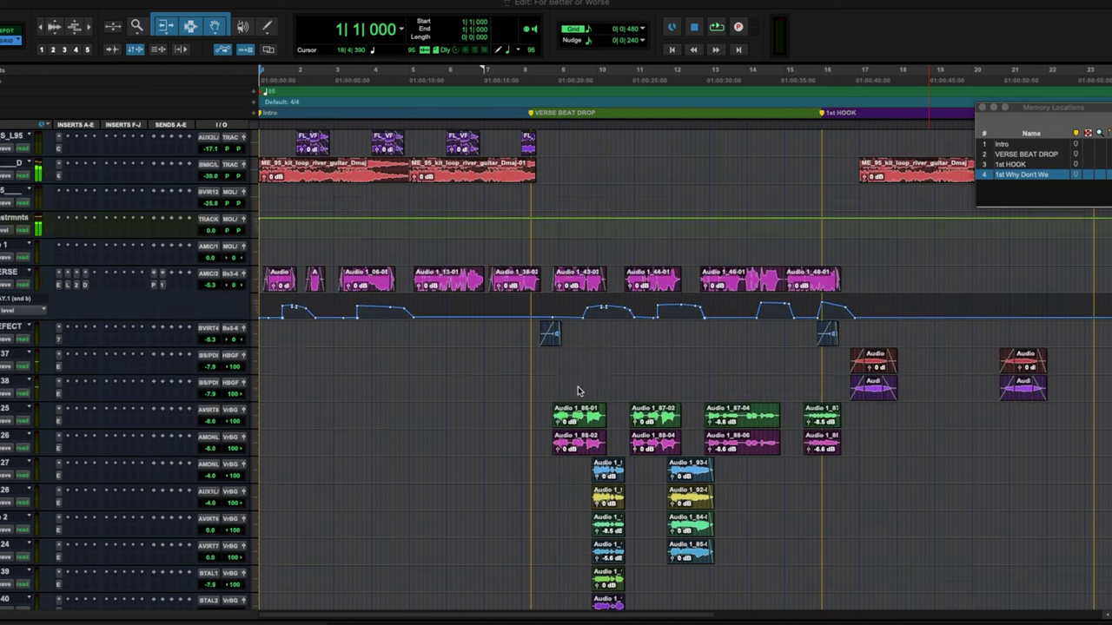
Look over the effects, bass, synth, guitar loop and vocal tracks from the intro to the 1st Why Don't We section.
scroll(579, 391, down, 6)
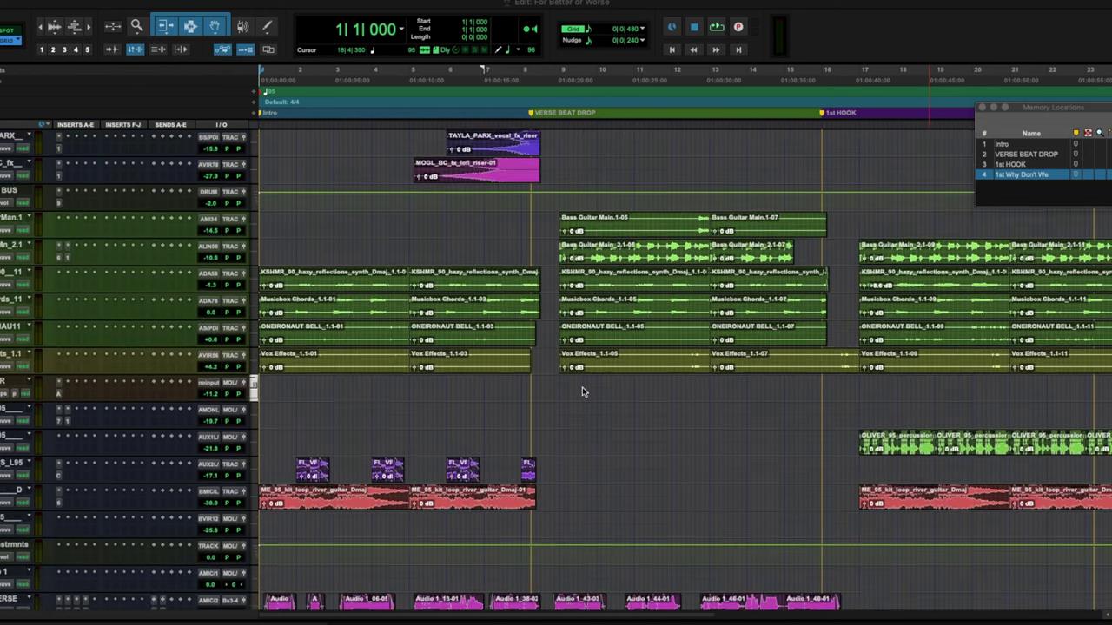
scroll(582, 386, up, 4)
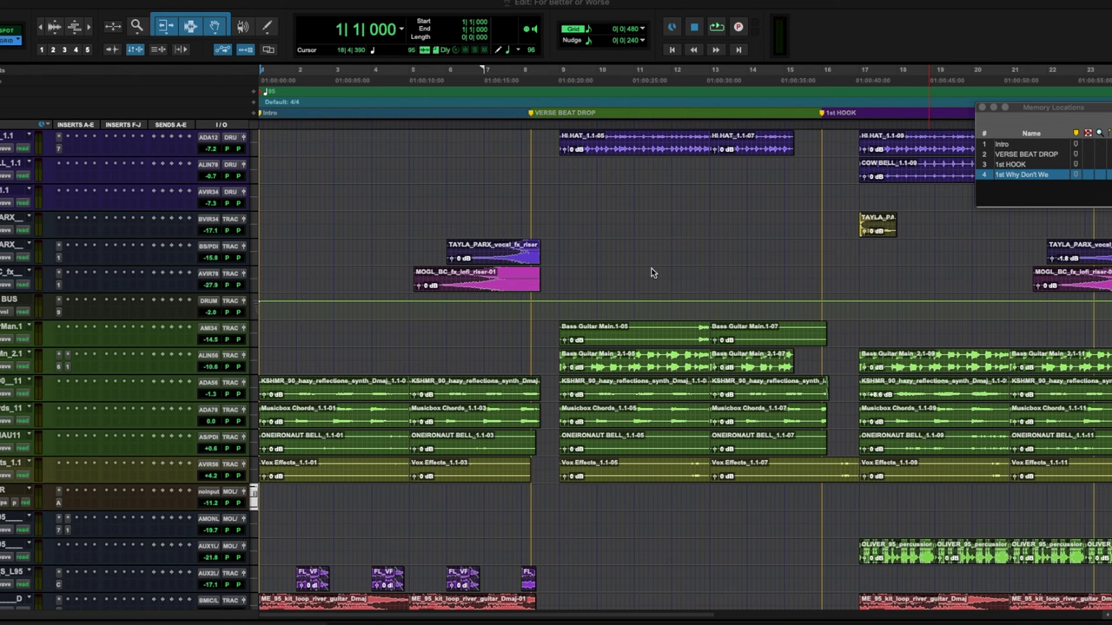
scroll(643, 356, down, 15)
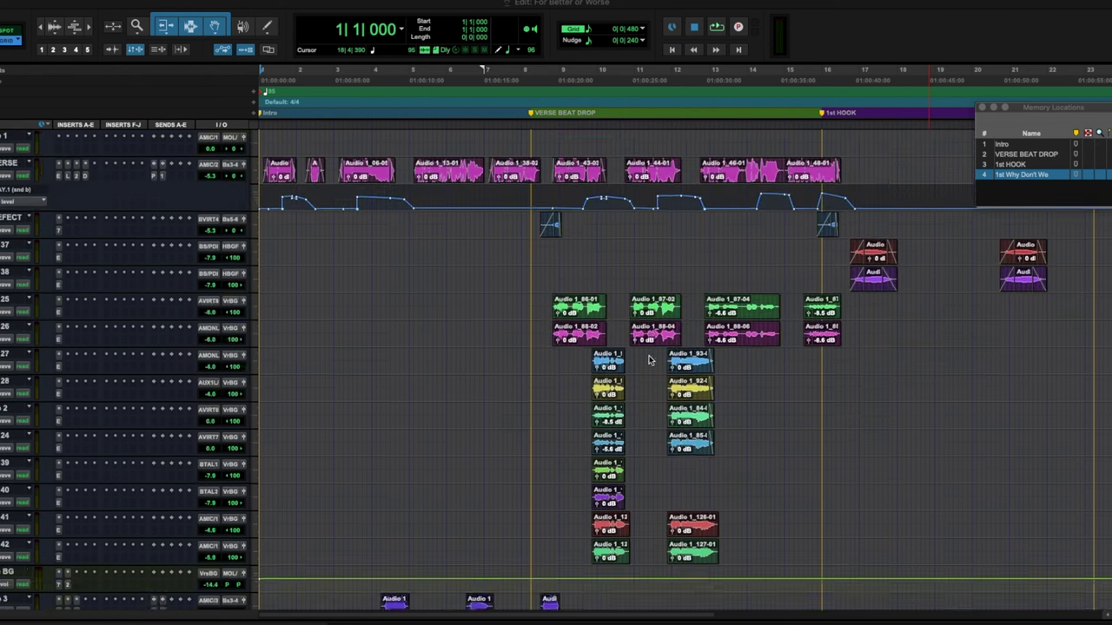
scroll(395, 201, up, 8)
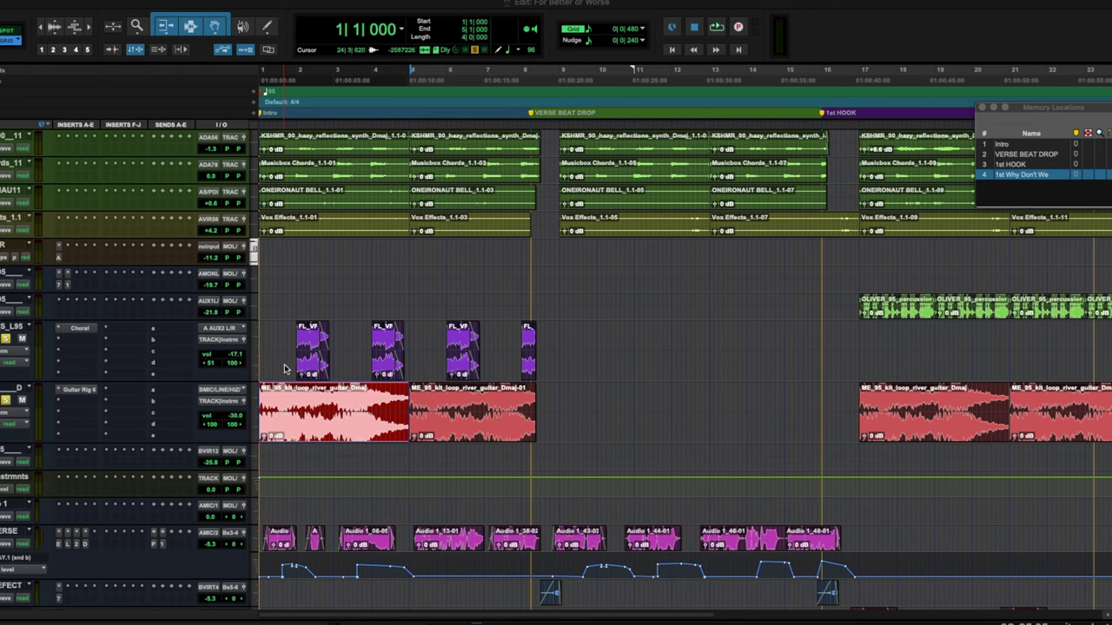
scroll(260, 369, up, 3)
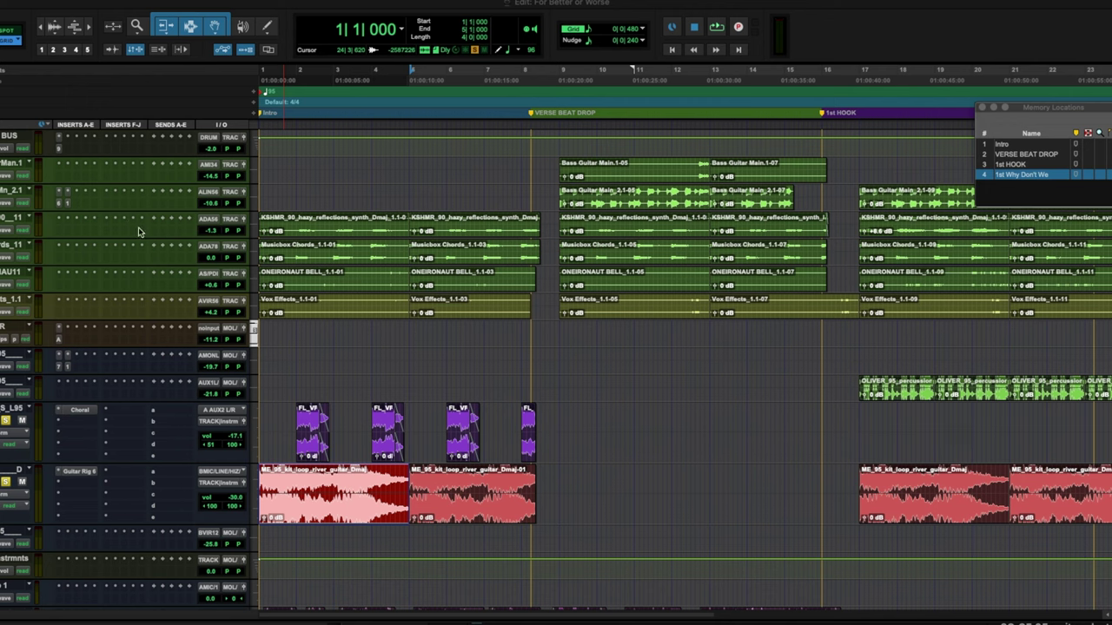
scroll(89, 212, up, 5)
scroll(96, 209, down, 10)
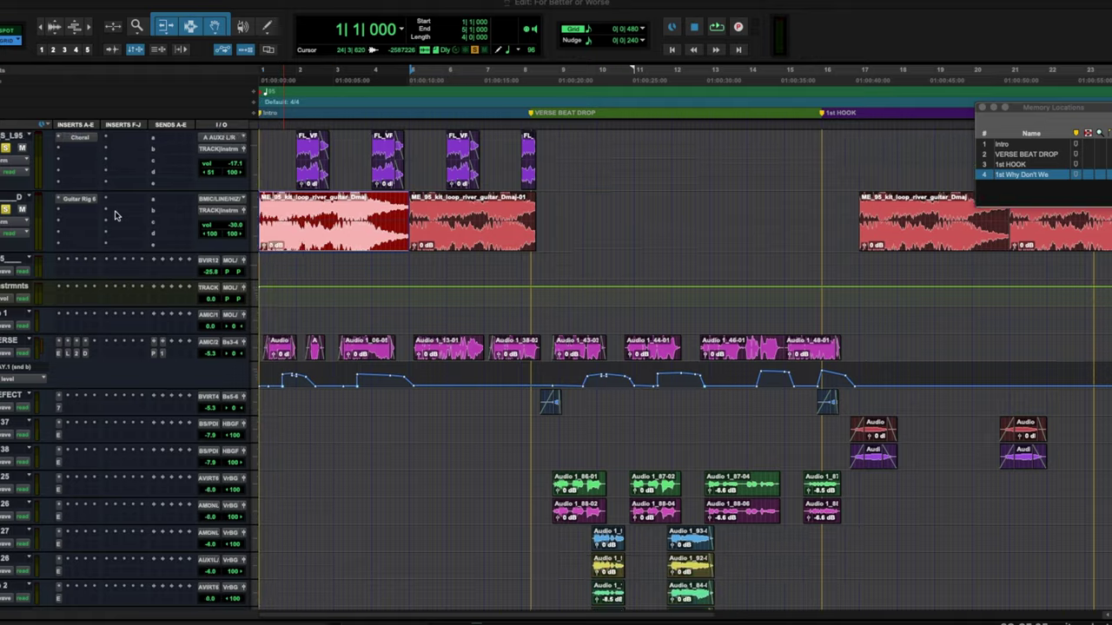
scroll(111, 215, up, 5)
scroll(112, 216, right, 10)
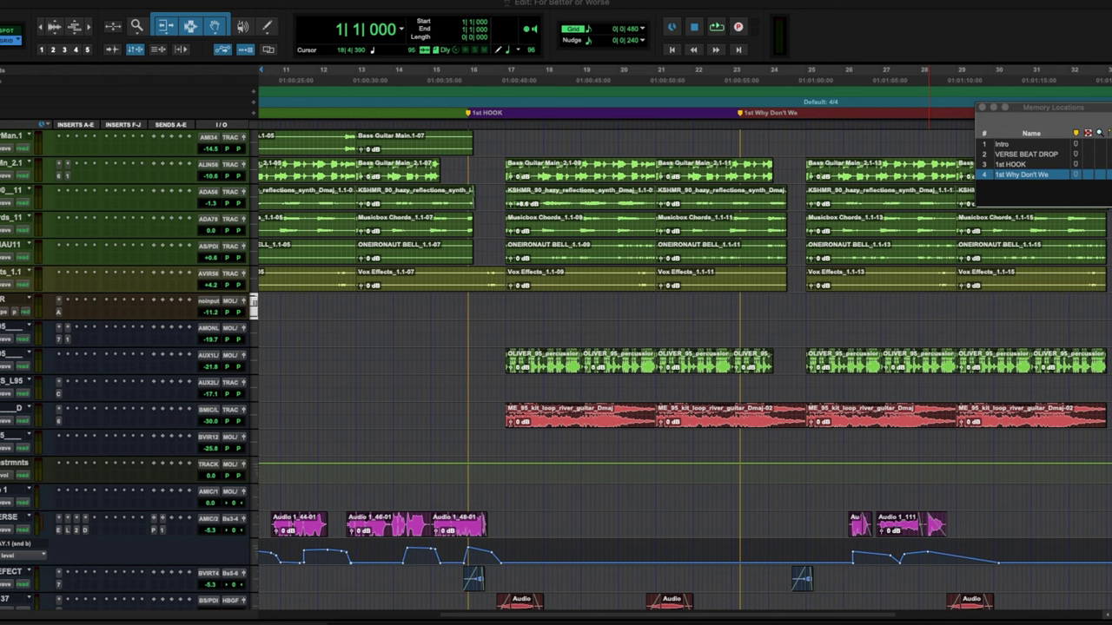
Play the song from the intro while looking through the verse, background and hook vocal tracks.
key(space)
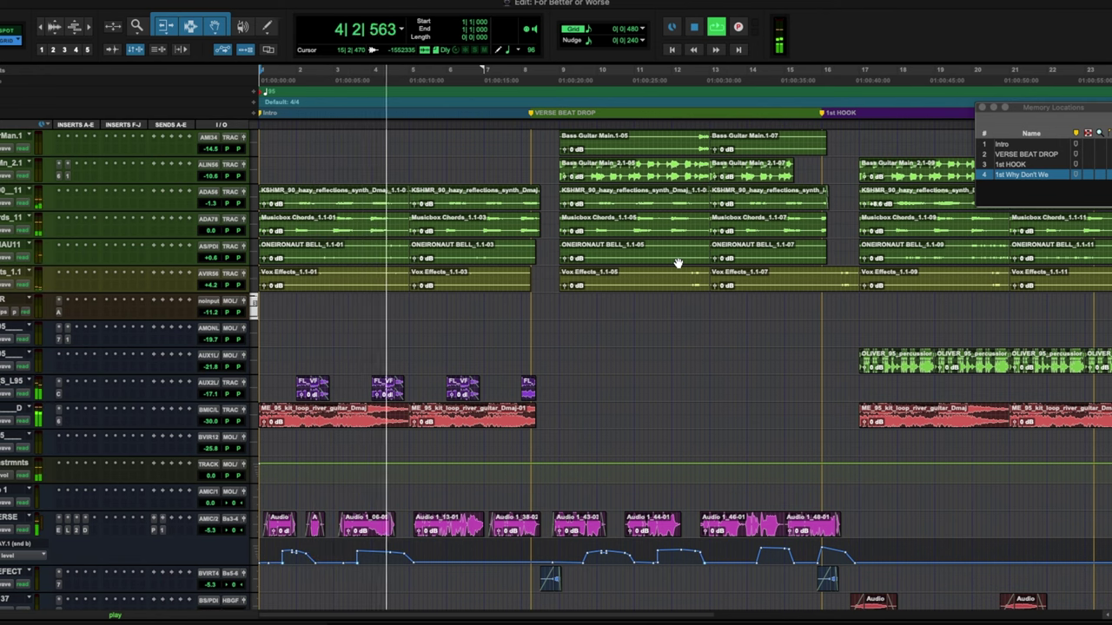
scroll(678, 262, down, 6)
scroll(677, 262, right, 3)
scroll(678, 262, down, 8)
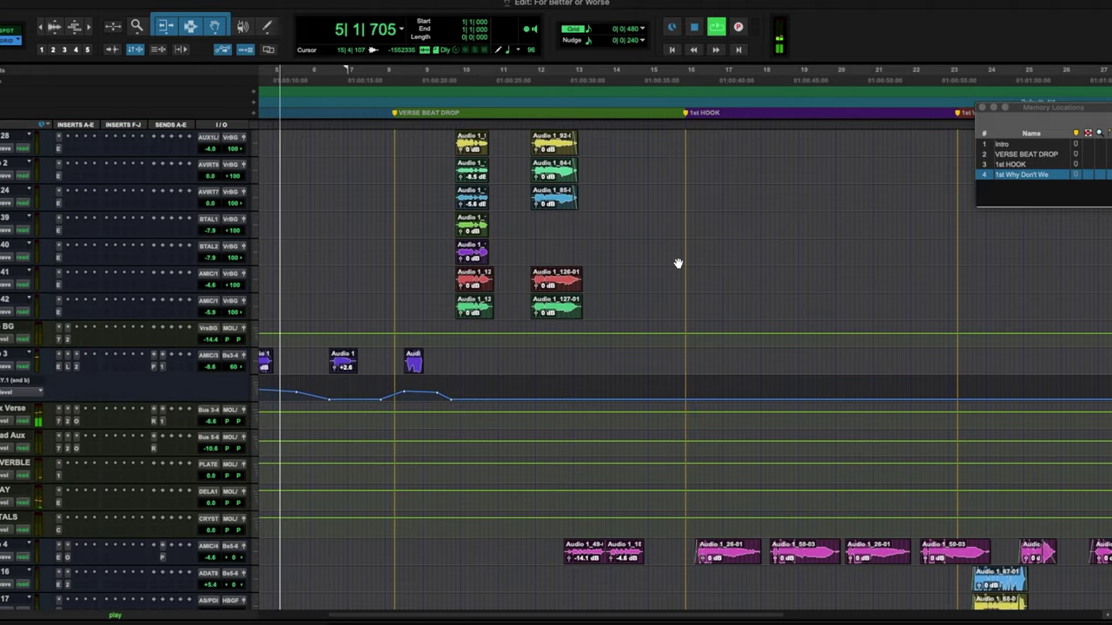
scroll(677, 262, down, 10)
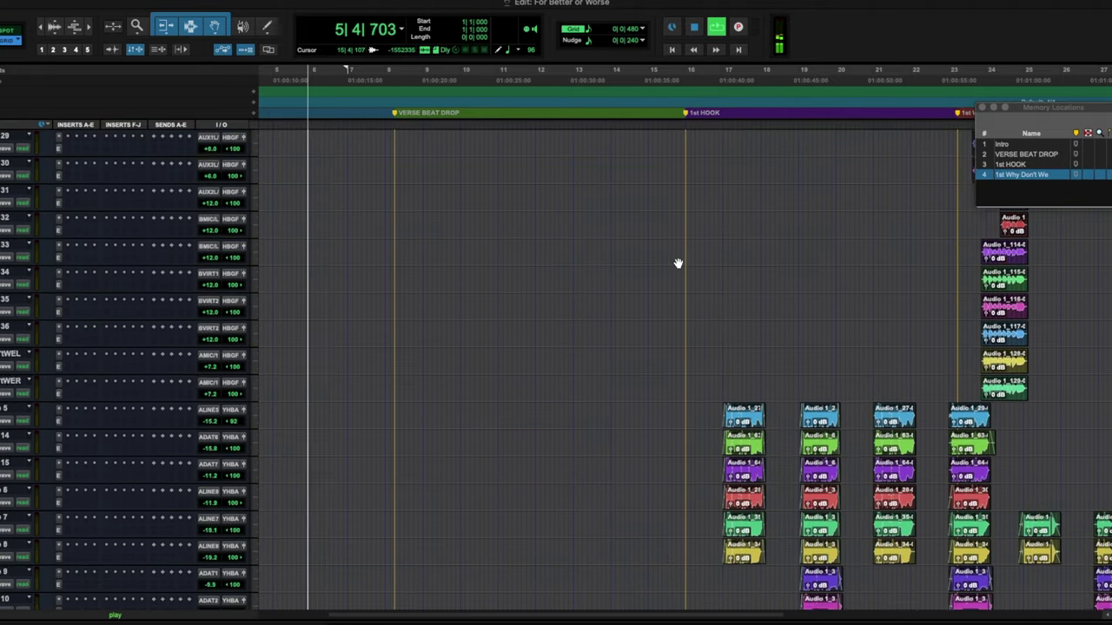
scroll(678, 263, up, 6)
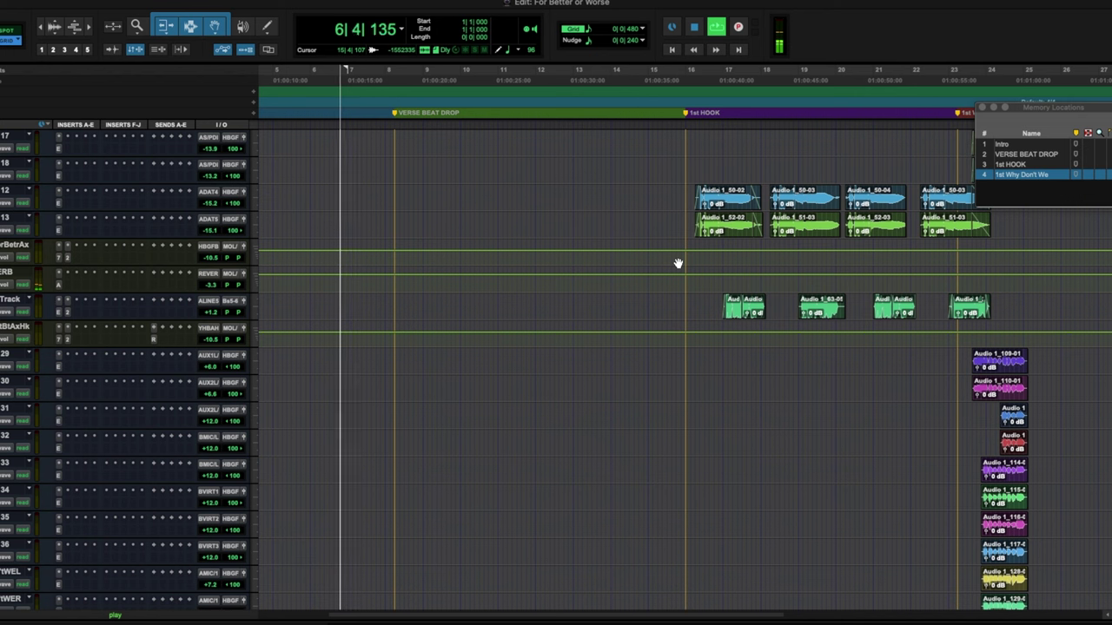
scroll(677, 263, down, 15)
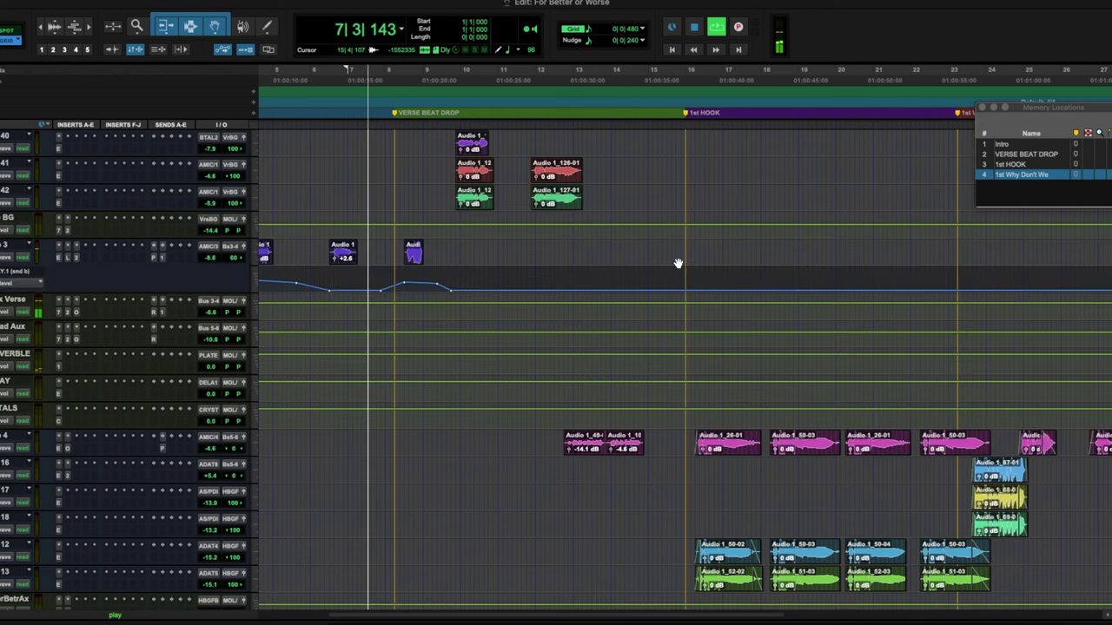
scroll(677, 262, up, 4)
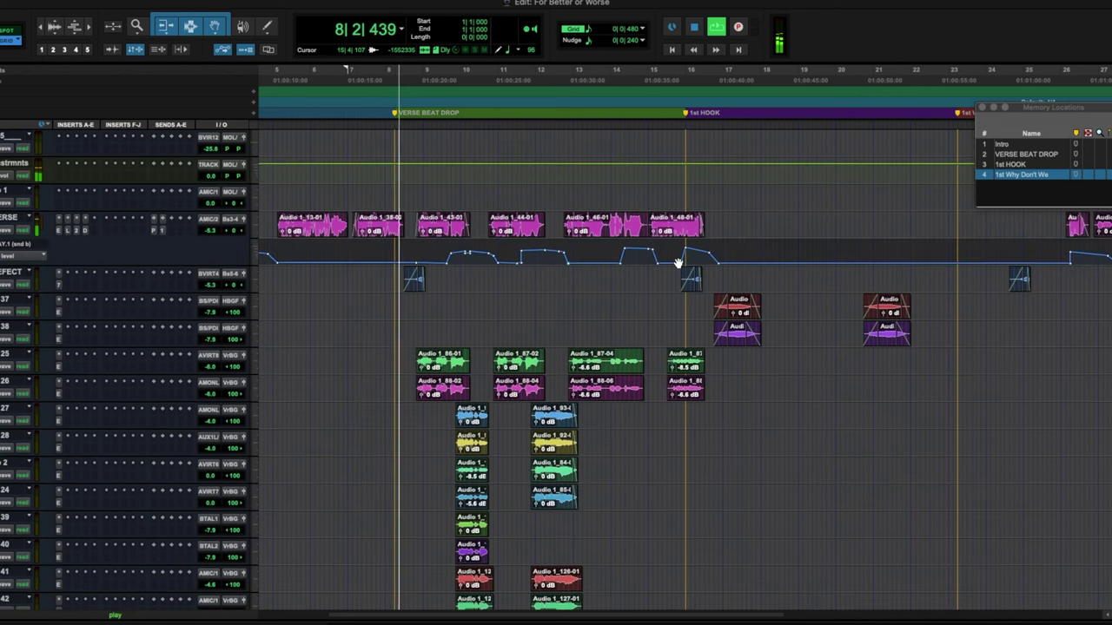
Follow the playback through the VERSE BEAT DROP section across the instrument loops, lead verse vocal and backing vocals.
scroll(678, 262, up, 6)
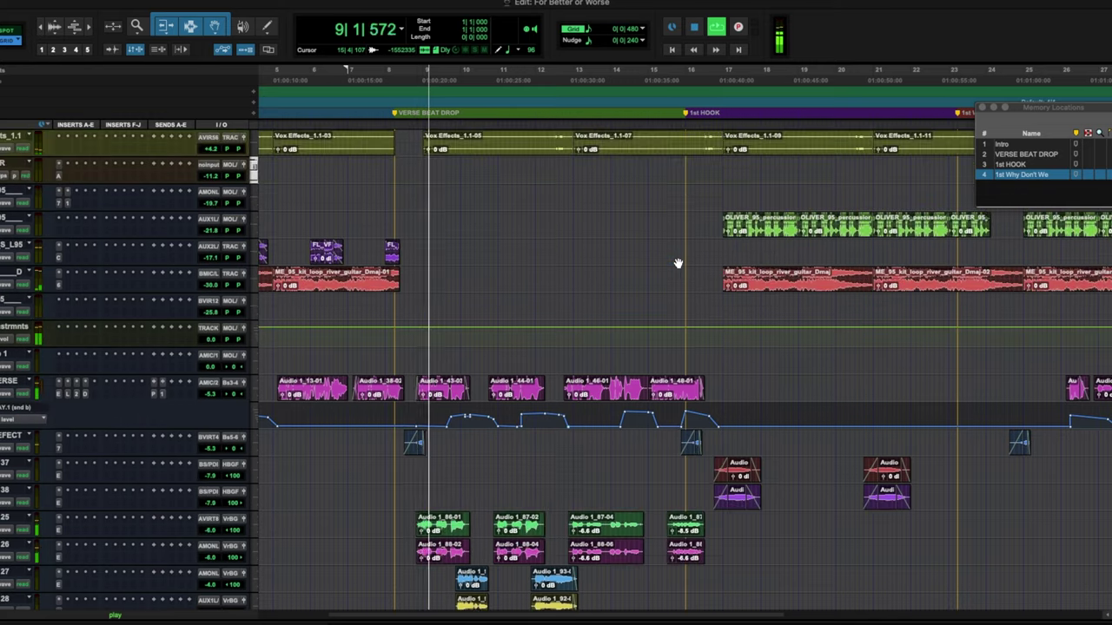
scroll(677, 262, down, 1)
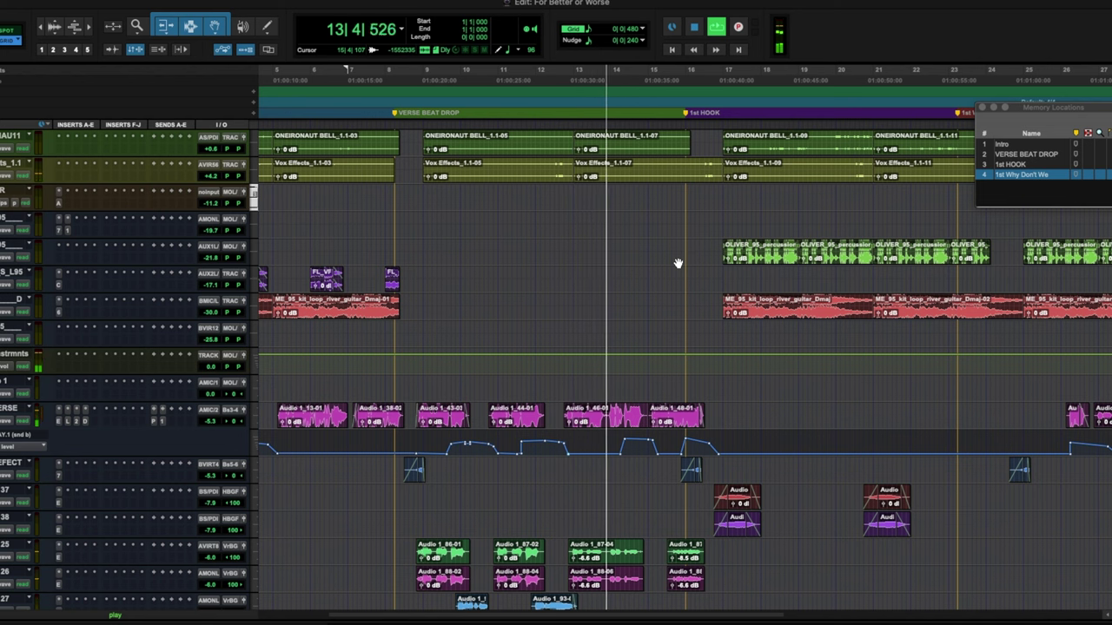
scroll(677, 263, down, 10)
scroll(677, 263, down, 12)
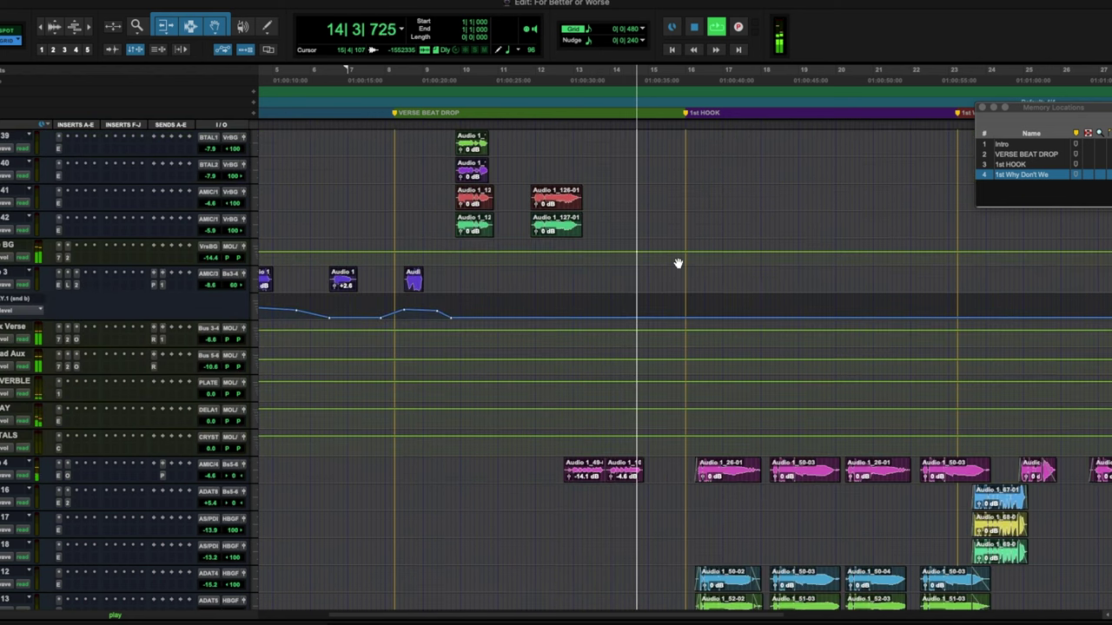
scroll(677, 263, down, 2)
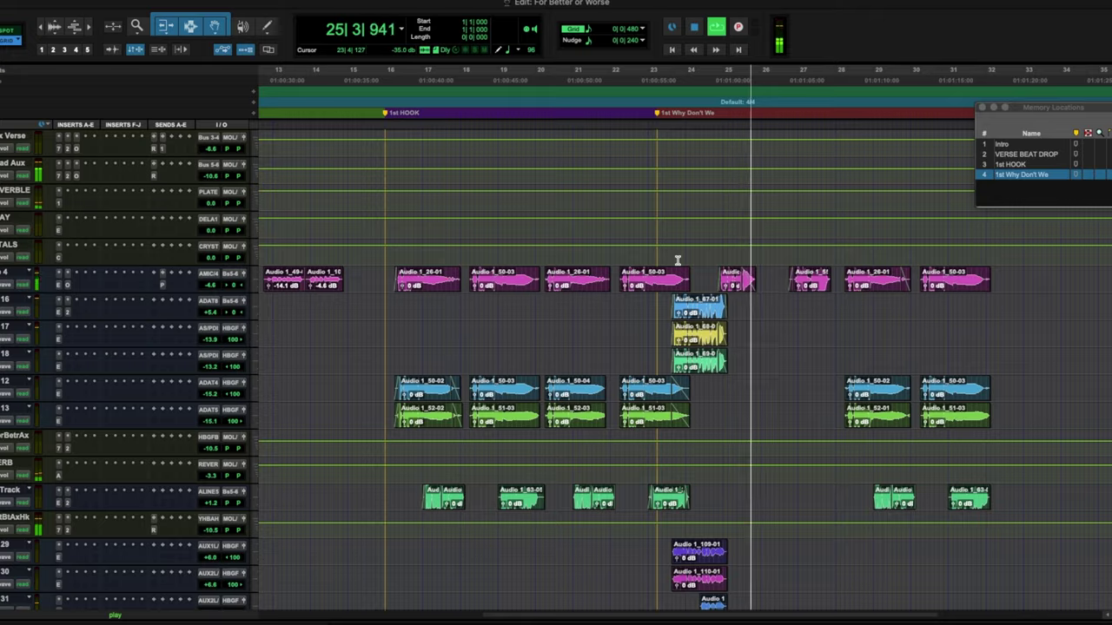
Follow the vocal tracks through the 1st Why Don't We section, stop the playback and return to the session start.
scroll(678, 260, up, 10)
scroll(677, 260, up, 8)
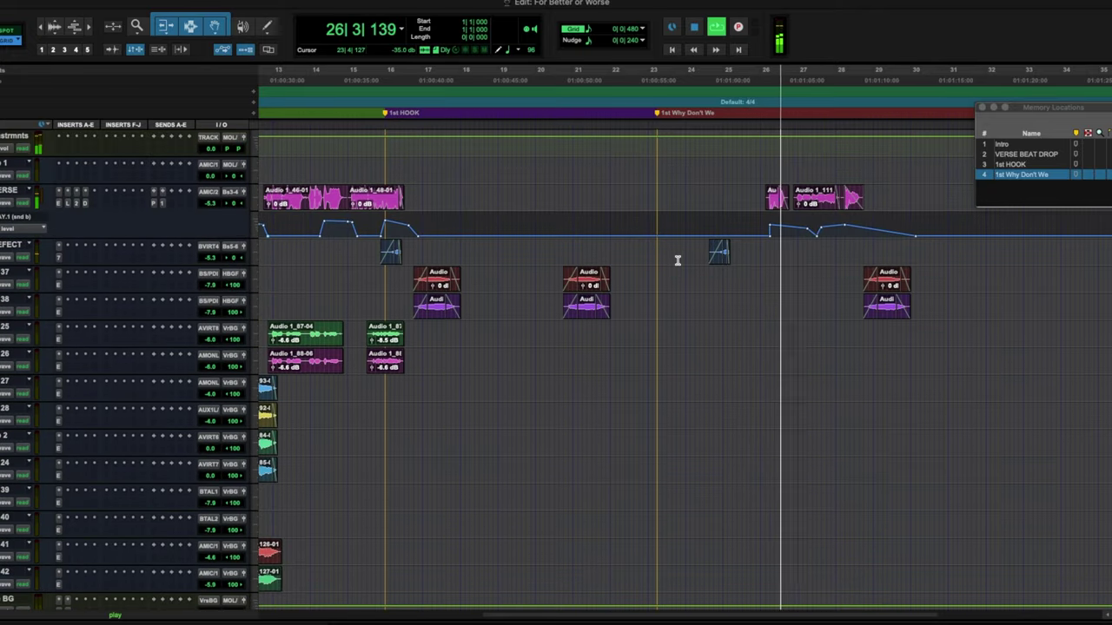
scroll(677, 260, down, 12)
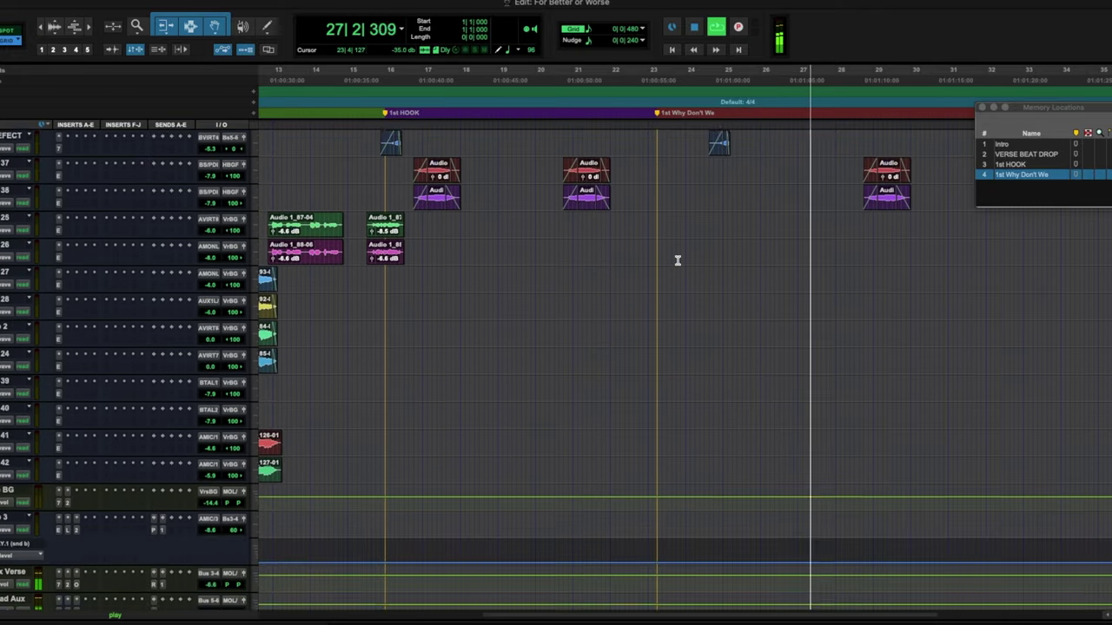
scroll(678, 260, down, 3)
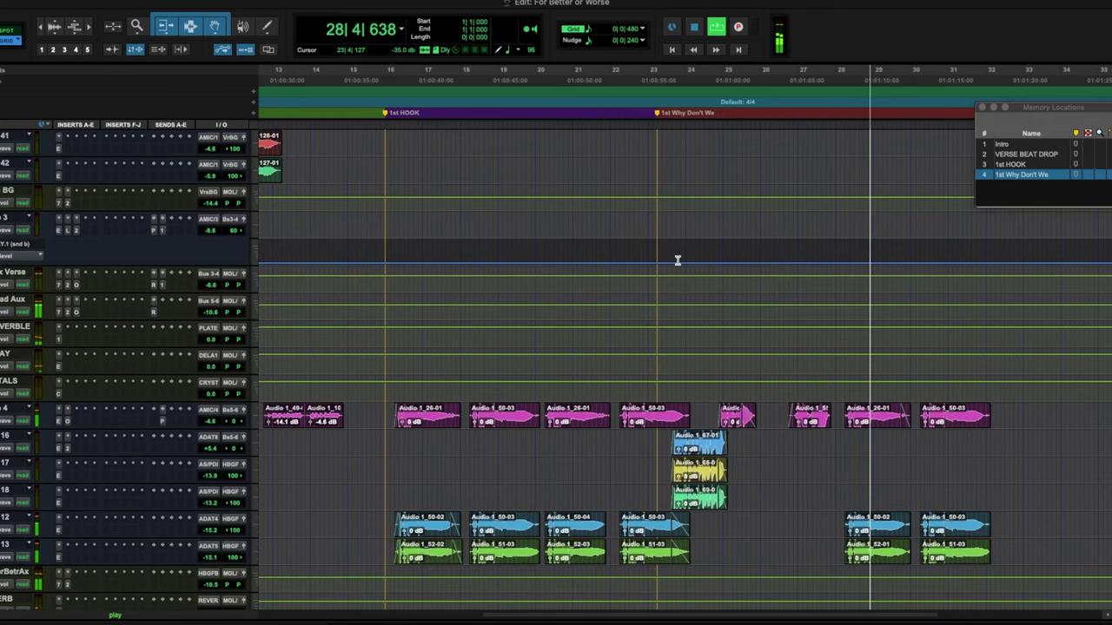
scroll(677, 260, right, 8)
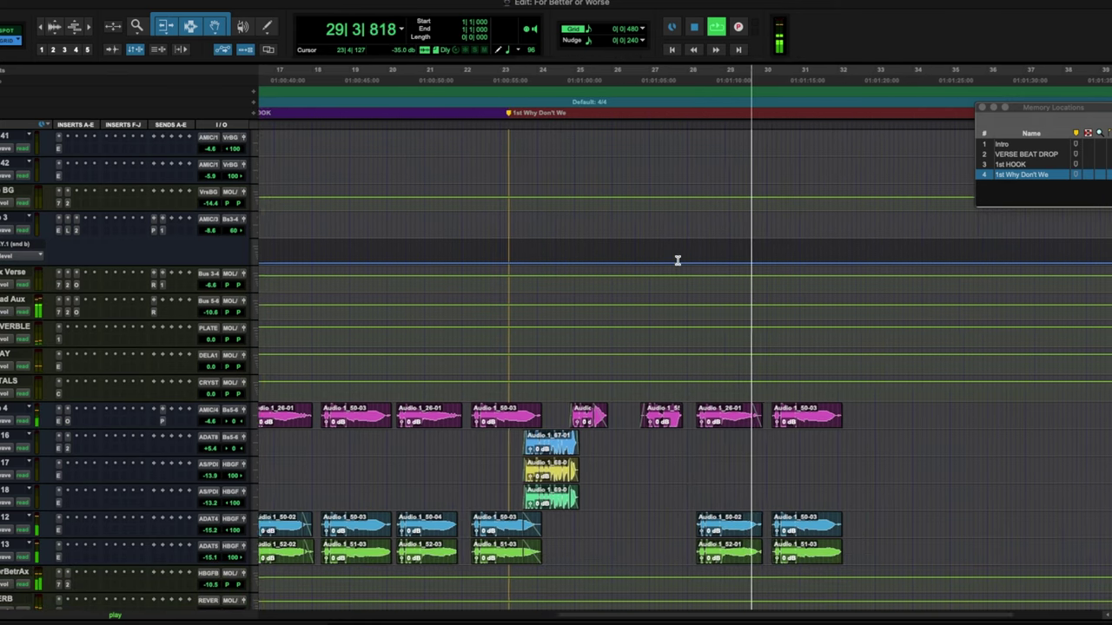
scroll(677, 260, down, 1)
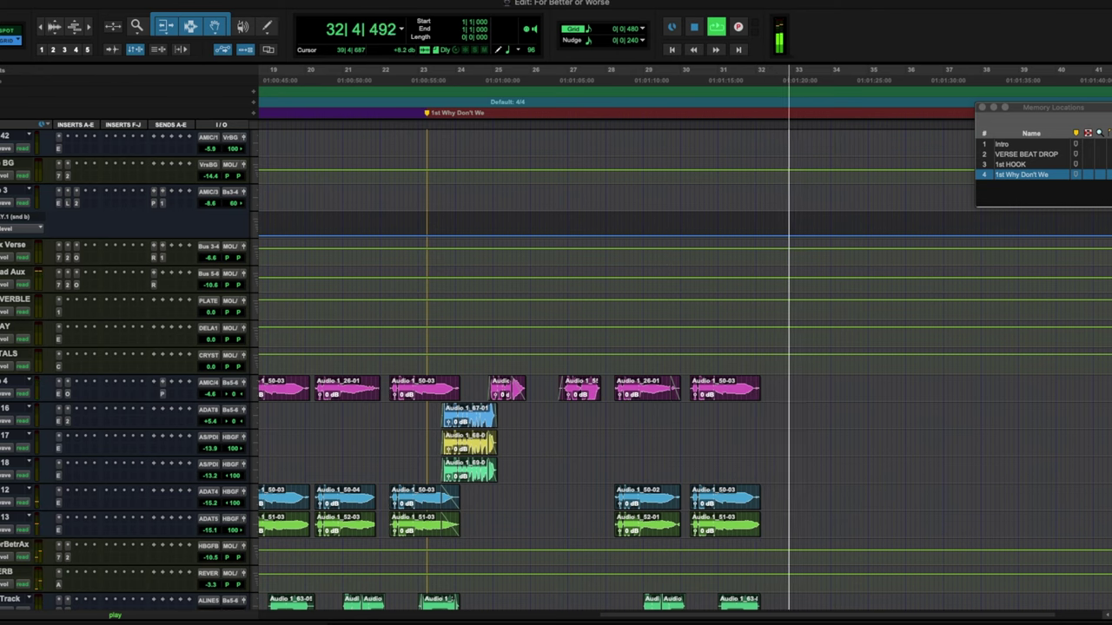
key(space)
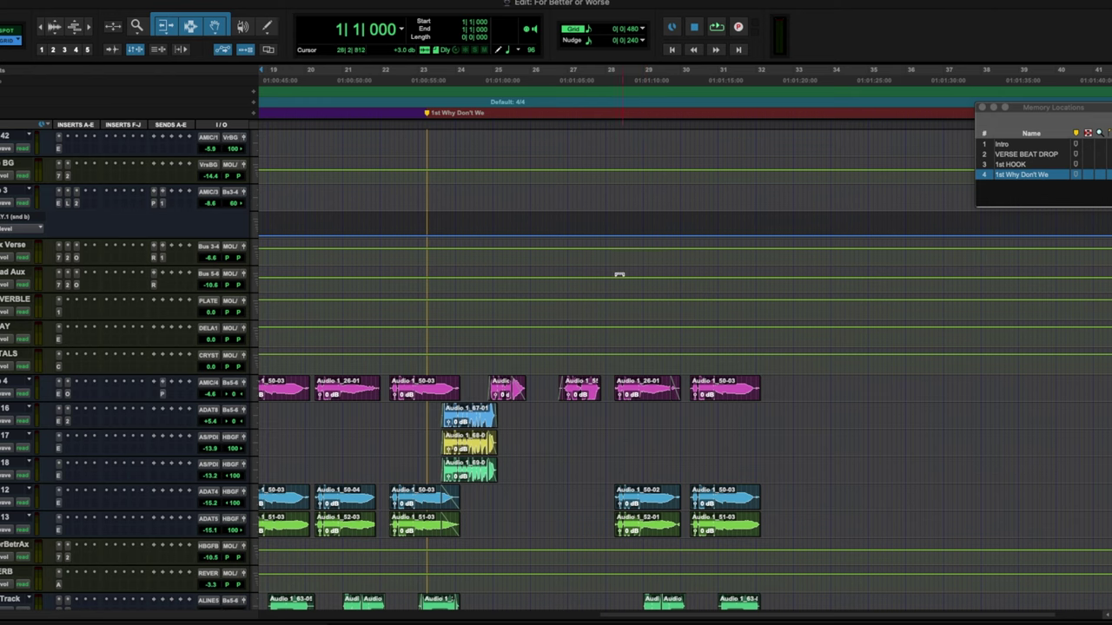
key(Return)
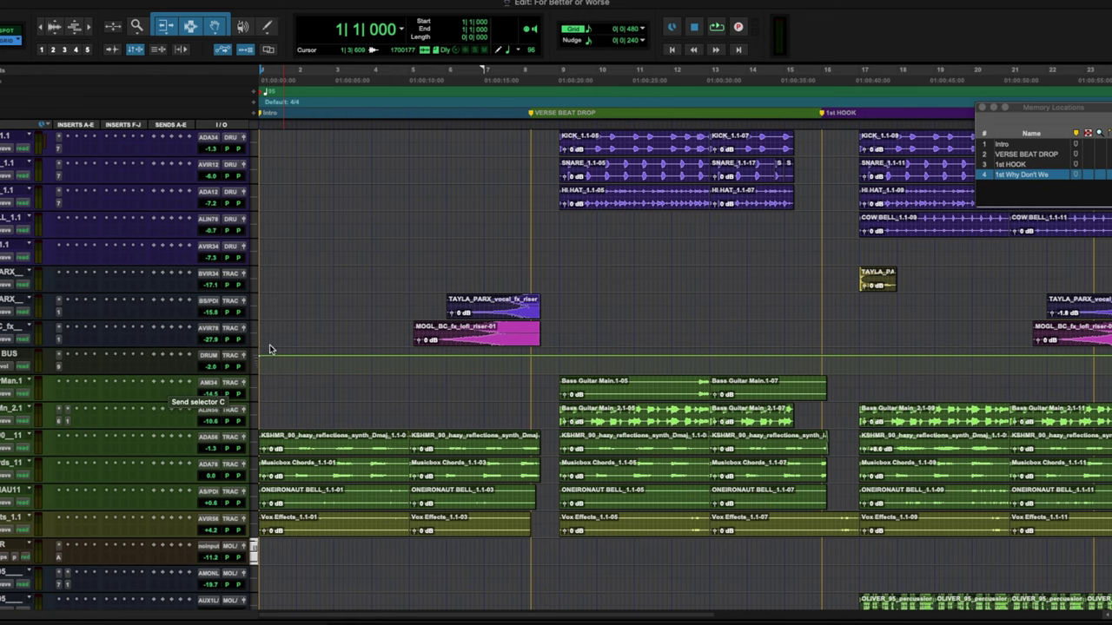
Examine the drum, riser, bass, synth and Splice loop tracks in the 1st HOOK and 1st Why Don't We sections.
scroll(736, 305, right, 5)
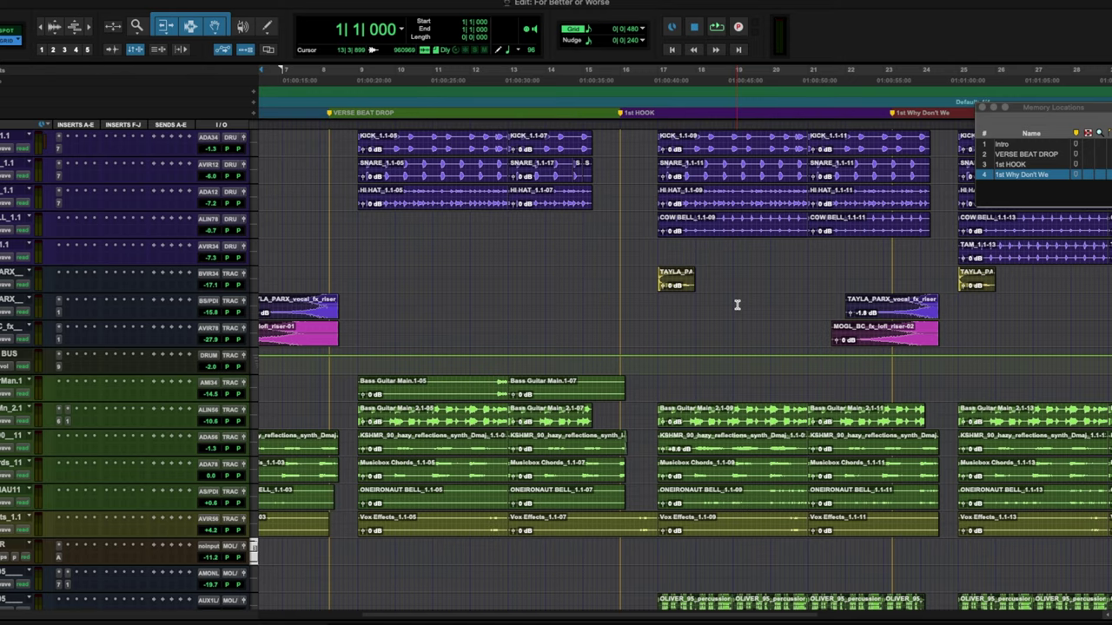
scroll(736, 305, down, 8)
scroll(737, 305, right, 9)
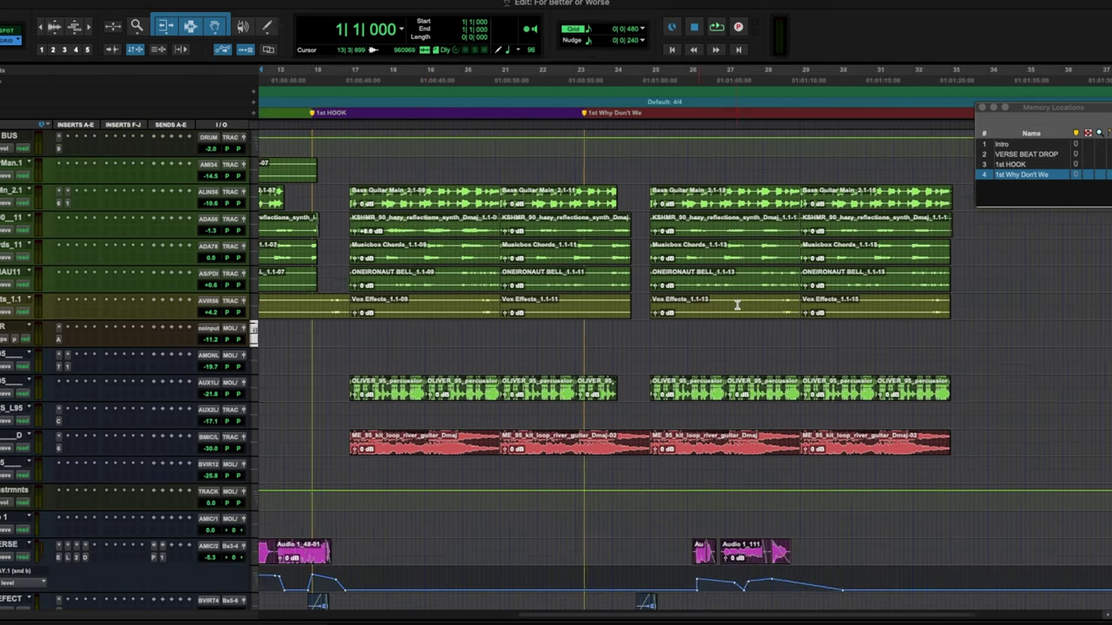
scroll(660, 447, up, 2)
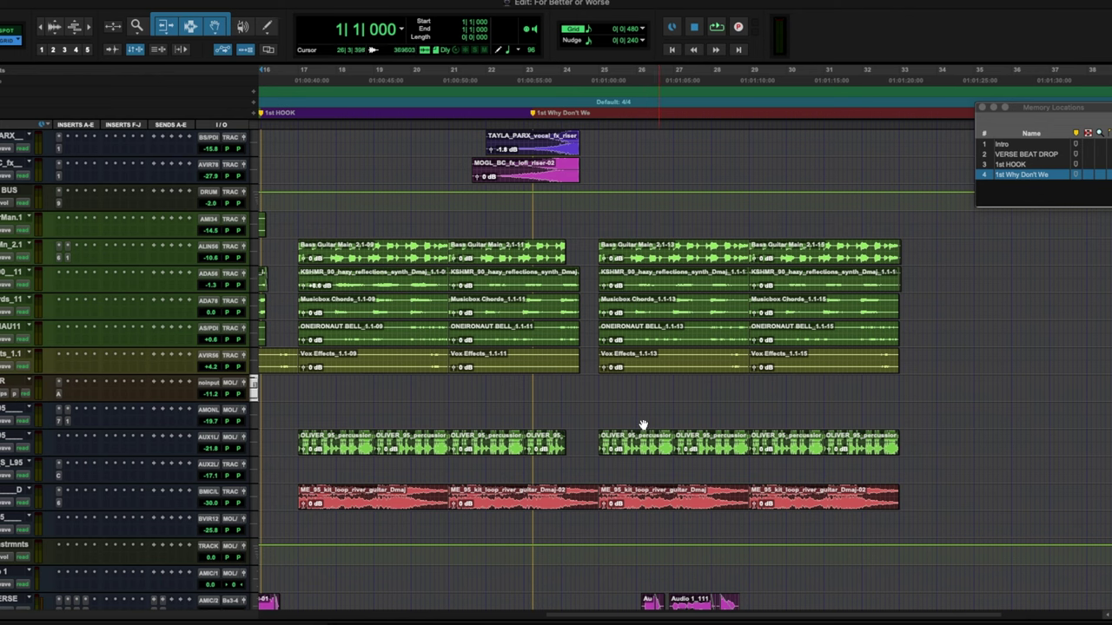
scroll(497, 297, up, 6)
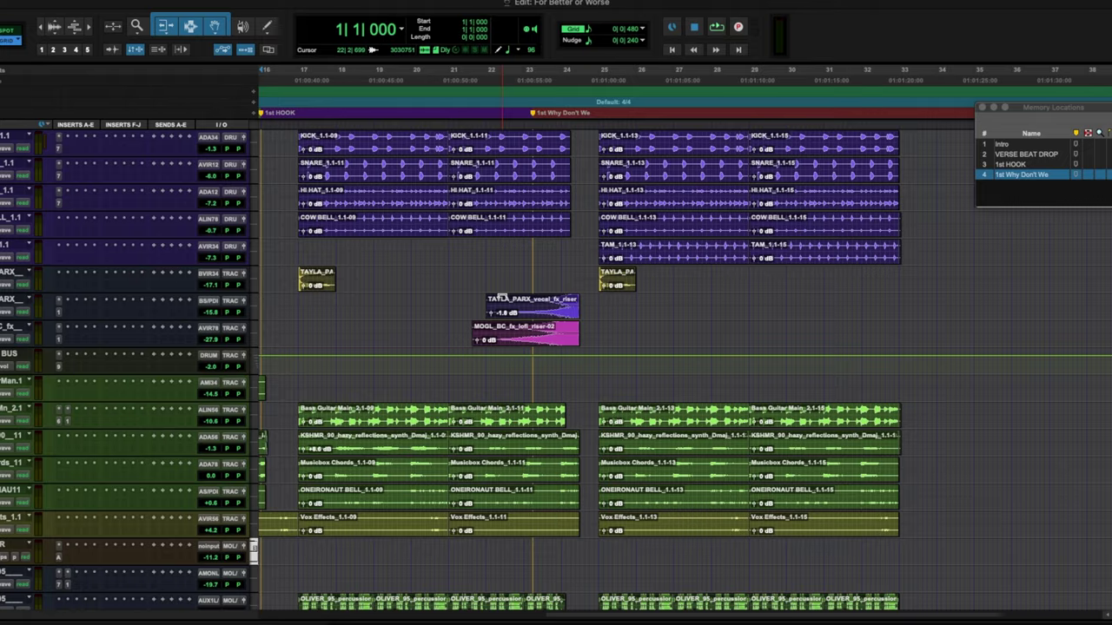
scroll(590, 321, down, 10)
scroll(590, 322, left, 1)
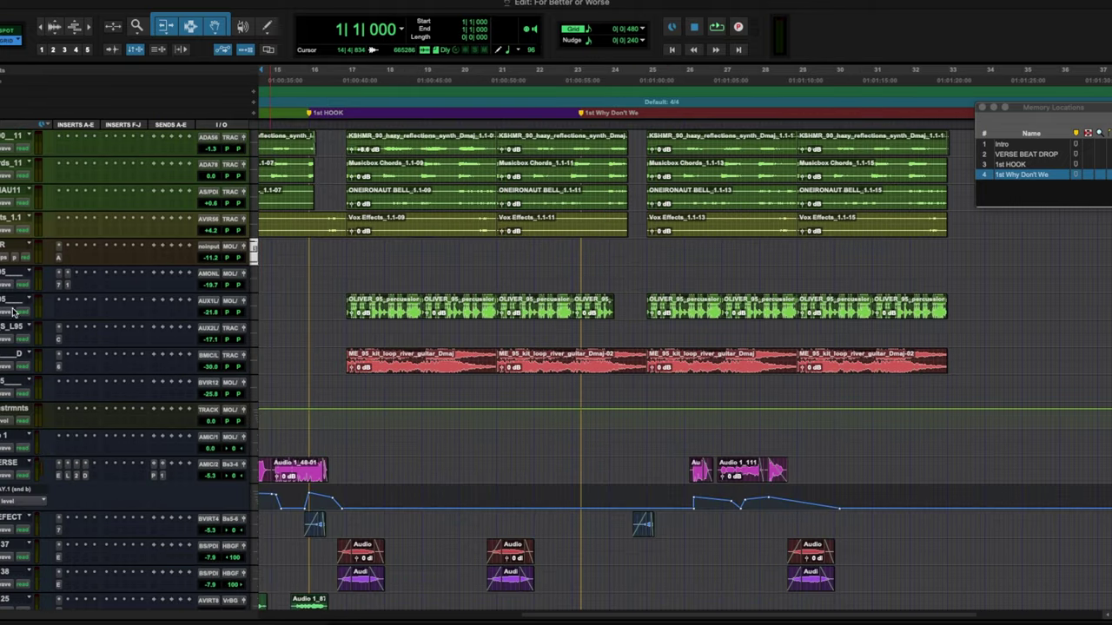
Play the OLIVER percussion and ME_95 river guitar loops in the 1st Why Don't We section, stop, and return to the session start.
key(space)
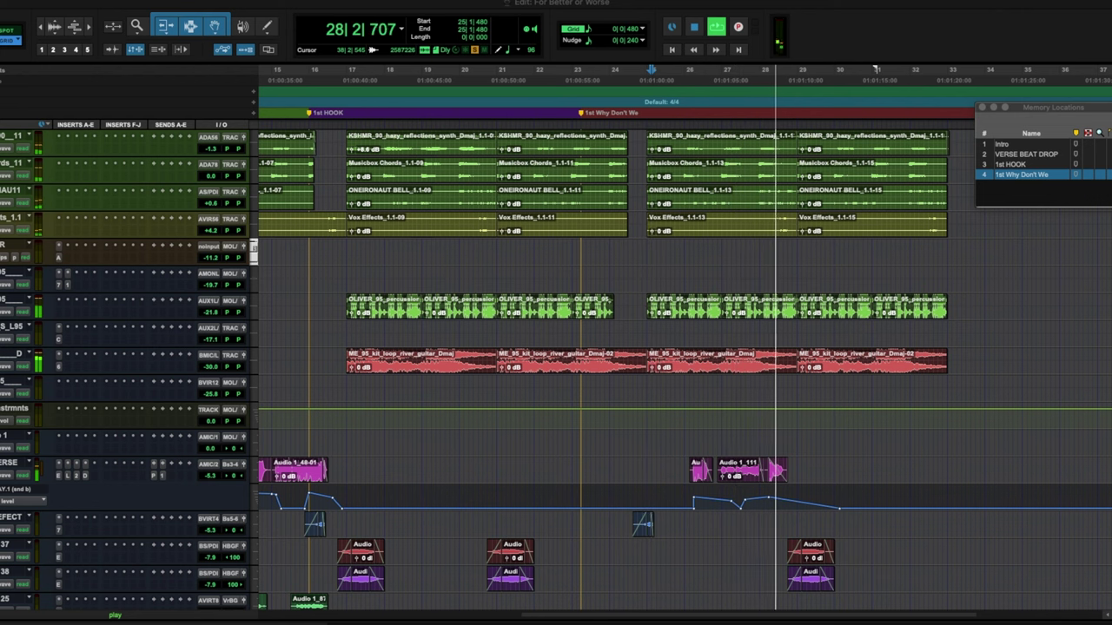
key(space)
key(Return)
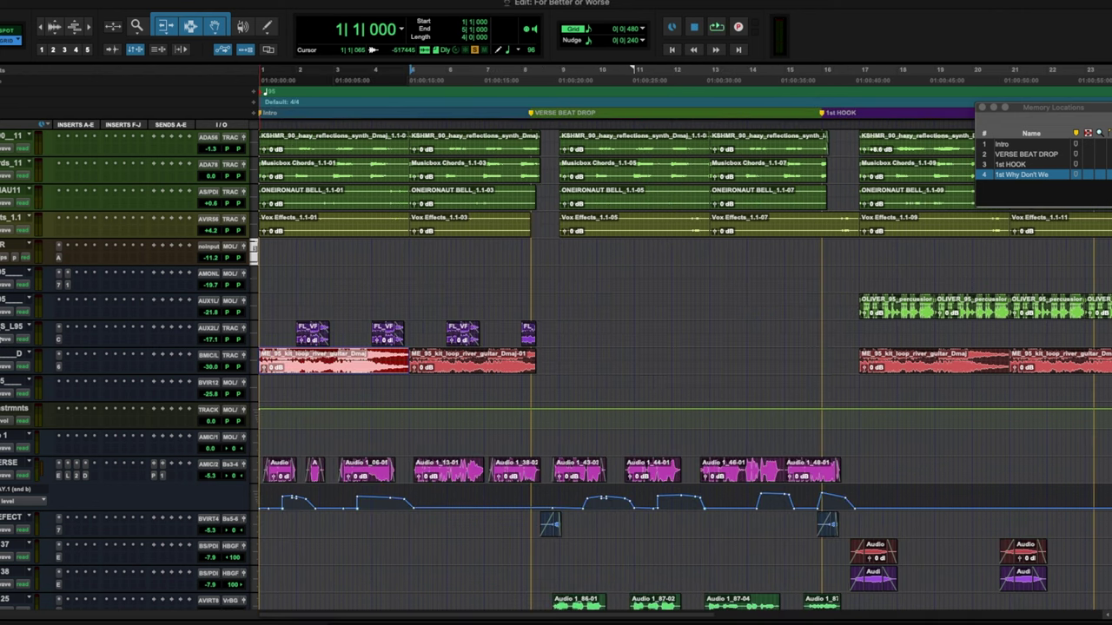
Set the height of the track holding the FL_VF clips to medium.
click(29, 299)
mouse_move(26, 306)
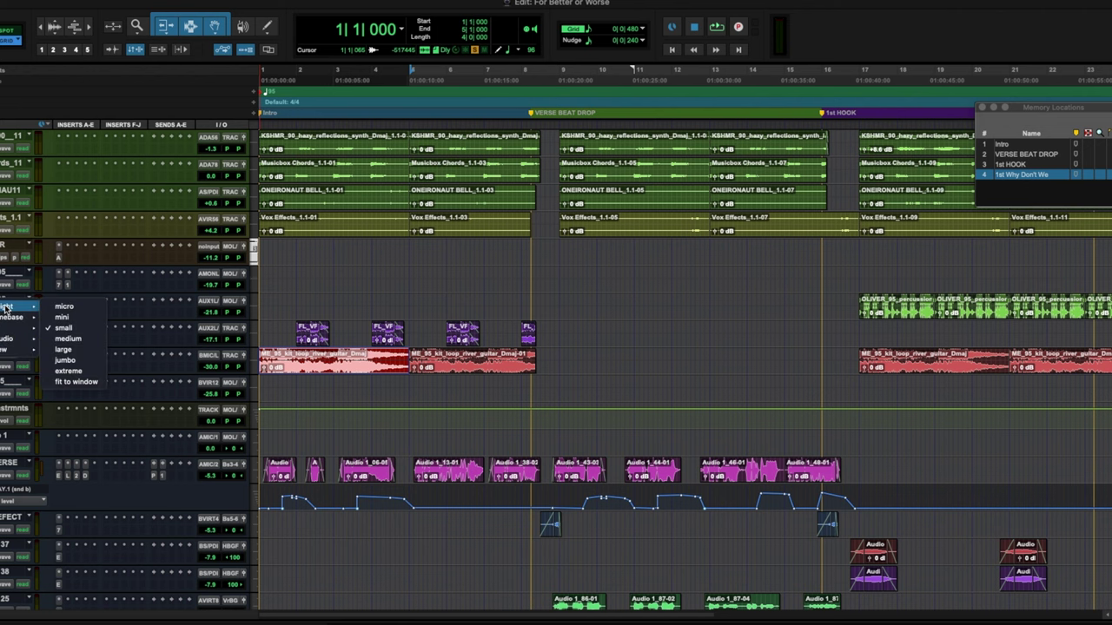
click(67, 339)
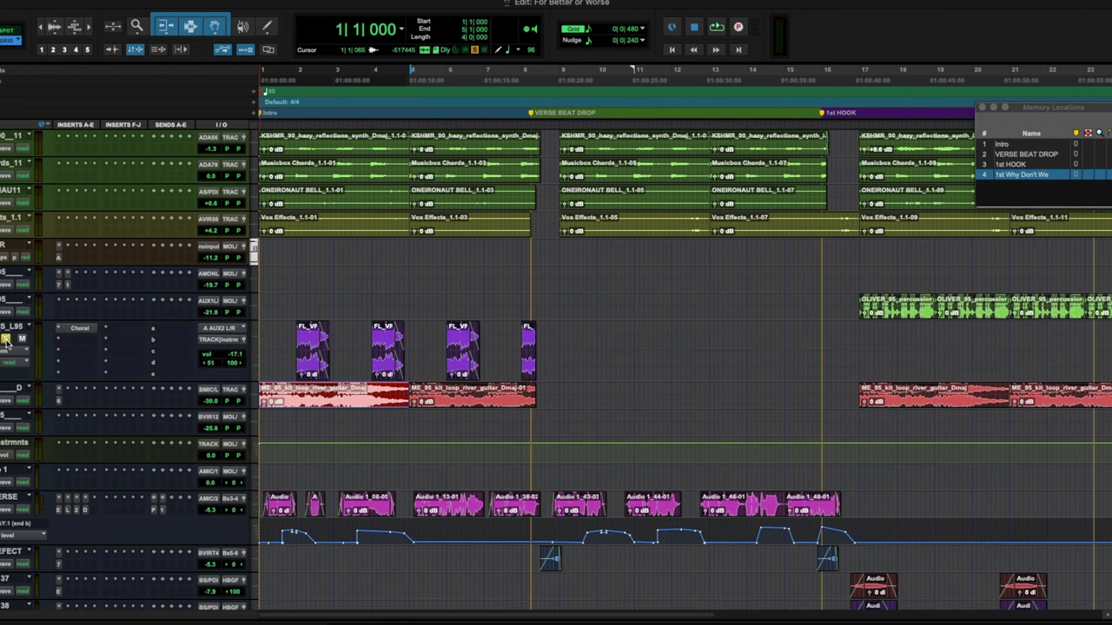
Set the height of the ME_95 river guitar loop track to medium.
click(28, 388)
mouse_move(21, 401)
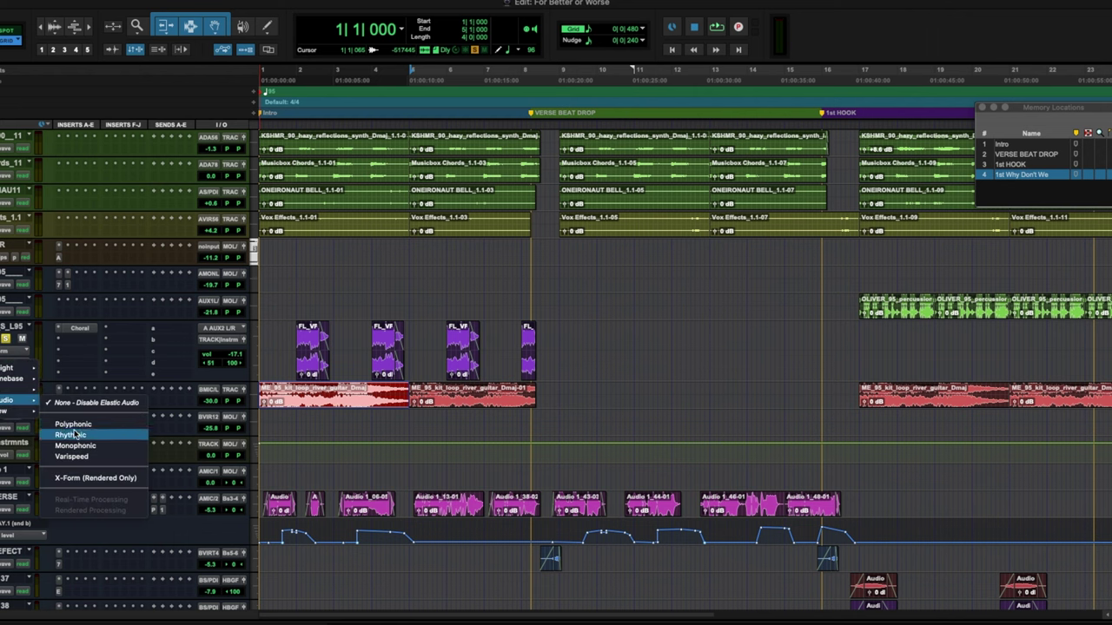
mouse_move(26, 369)
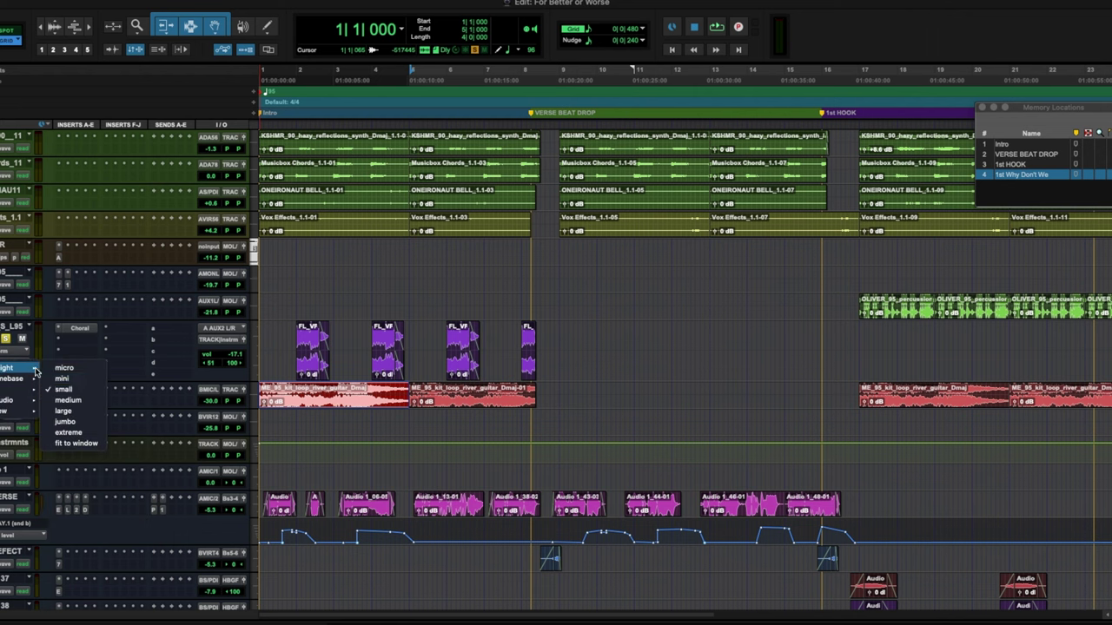
click(69, 400)
Switch to Finder and browse the Midnight Electronica pack in the Splice folder down to the ME_95_kit_loop_river_Dmaj folder.
key(super+Tab)
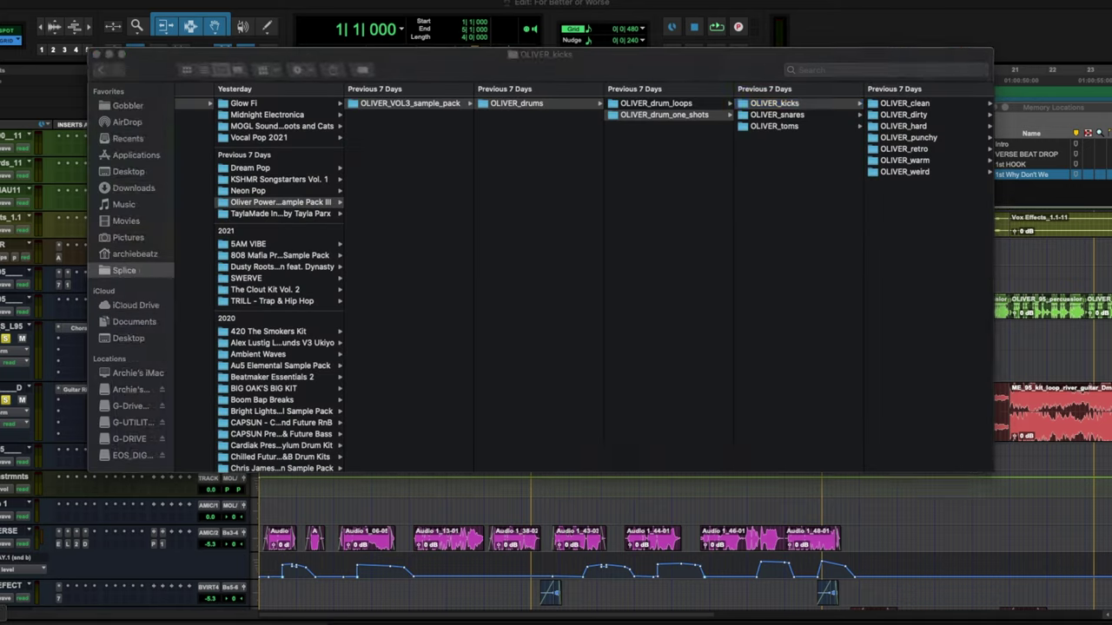
click(287, 115)
click(385, 105)
click(490, 104)
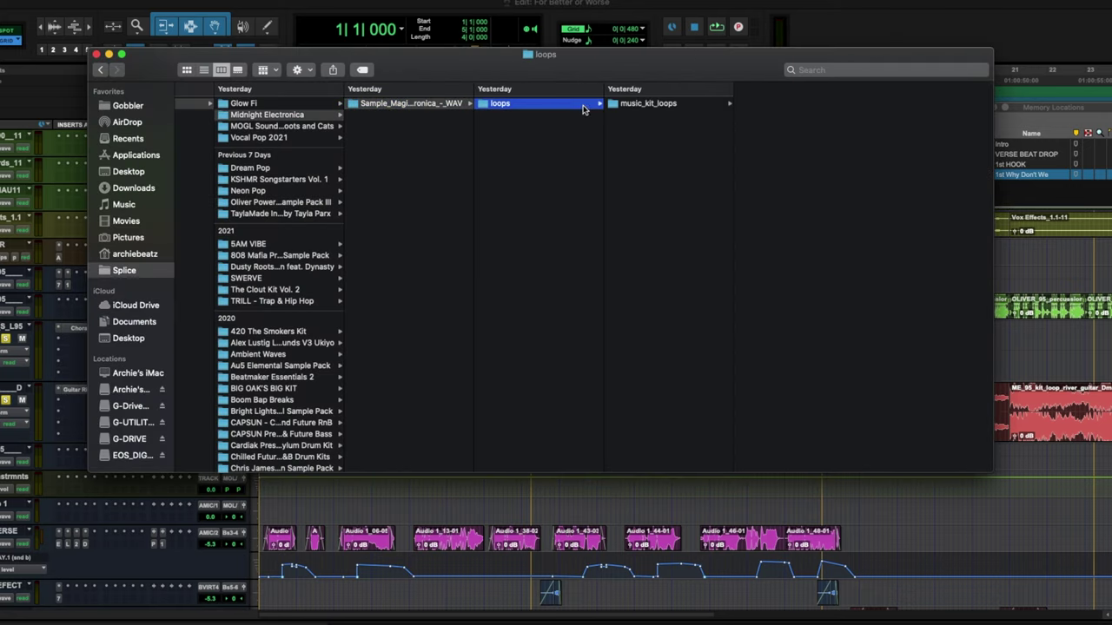
click(632, 105)
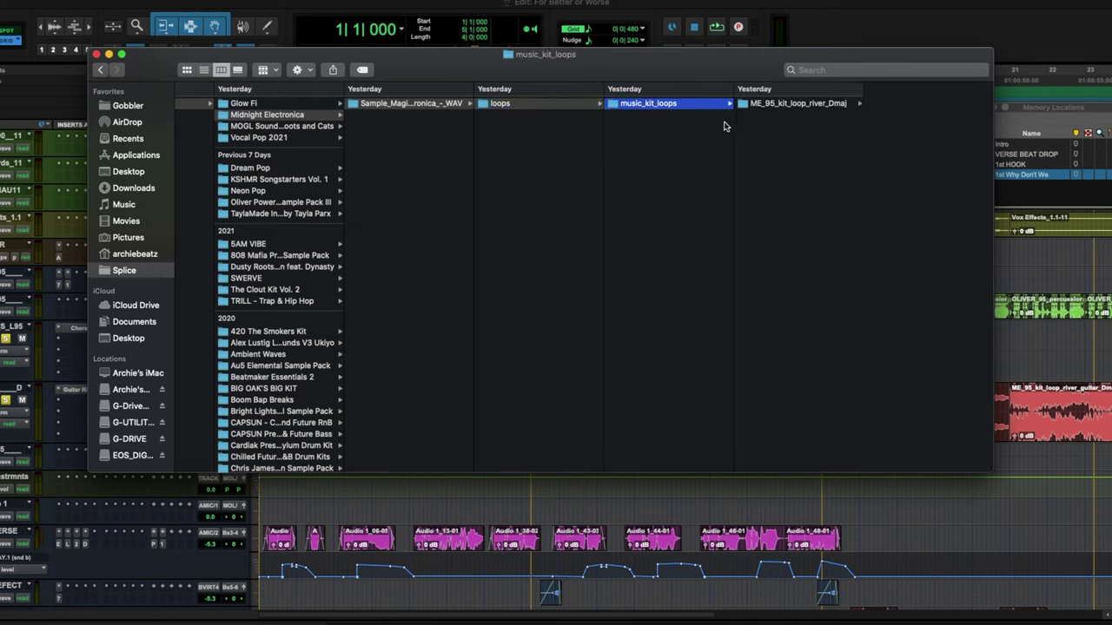
click(846, 106)
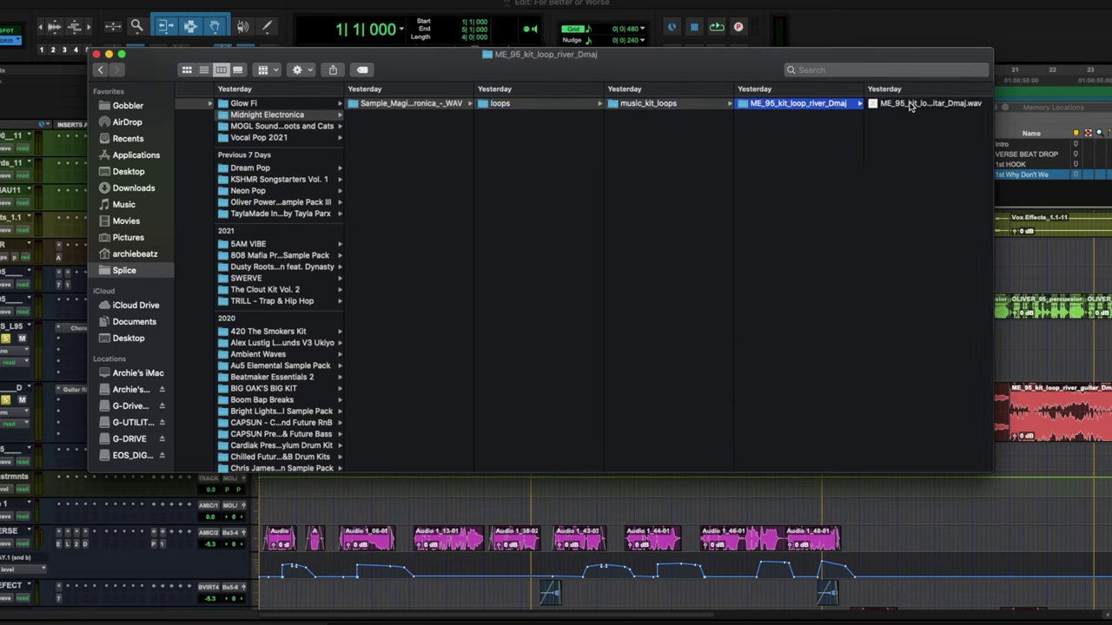
Browse the MOGL Sounds Boots and Cats pack down to the MOGL_BC_fx folder.
click(298, 128)
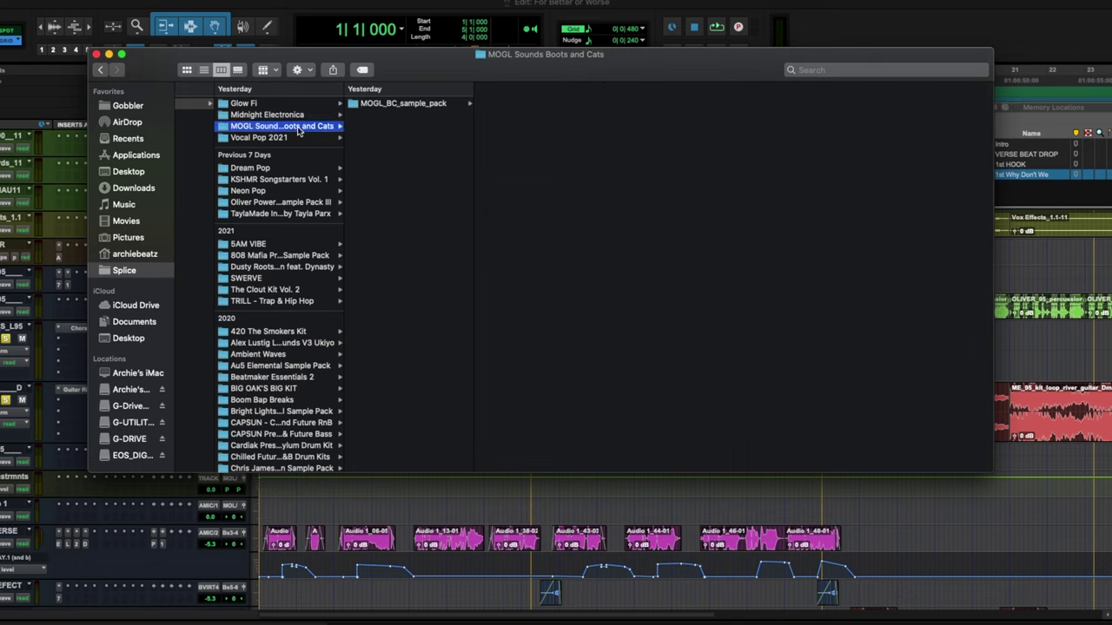
click(416, 104)
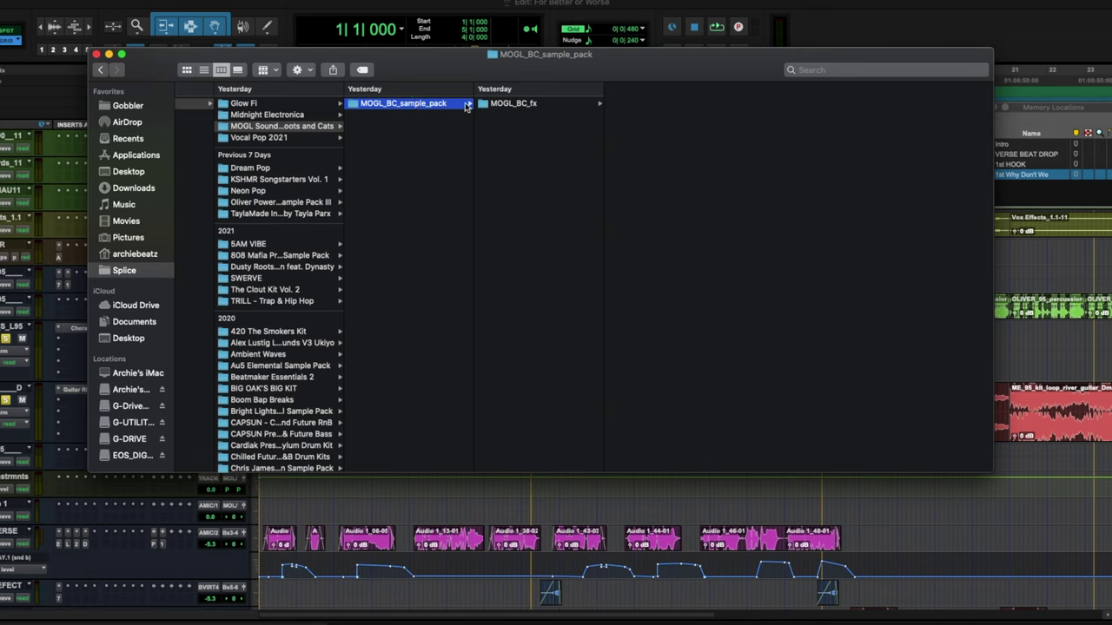
click(535, 106)
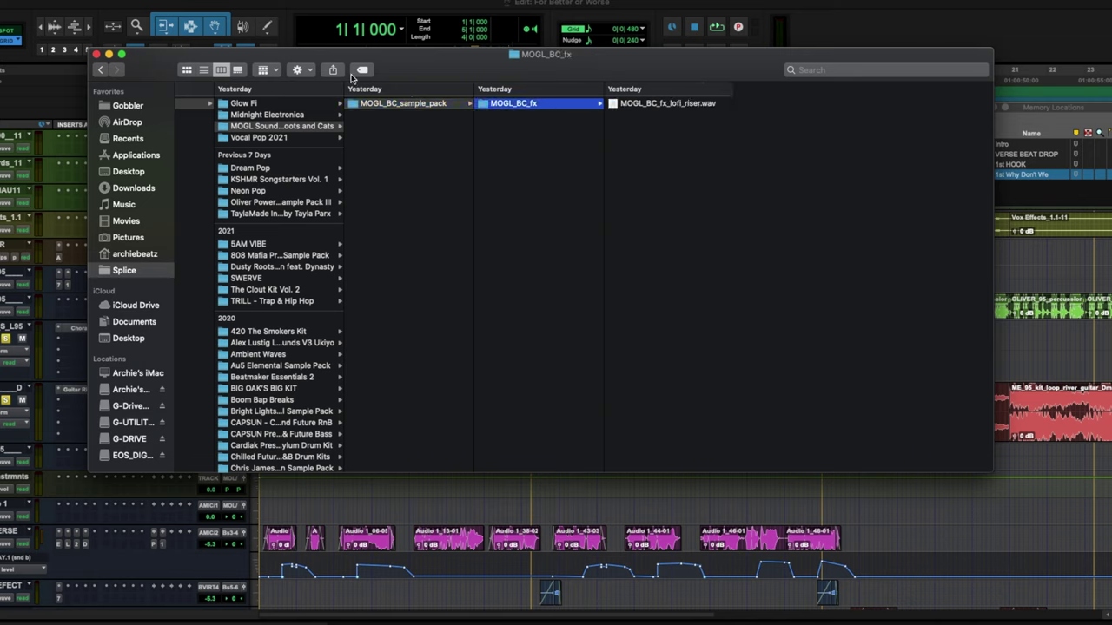
Browse the Glow Fi pack's Loops and Guitar folders and select SO_GF_95_guitar_electric_daphne_melody_Dmaj.wav.
click(287, 104)
click(388, 104)
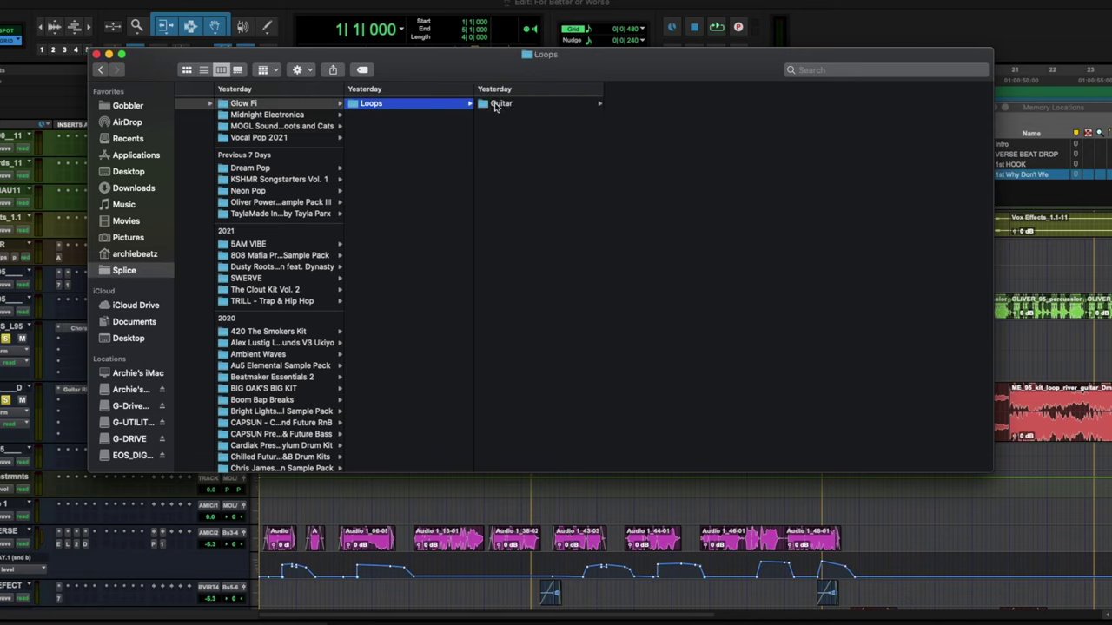
click(509, 106)
click(638, 106)
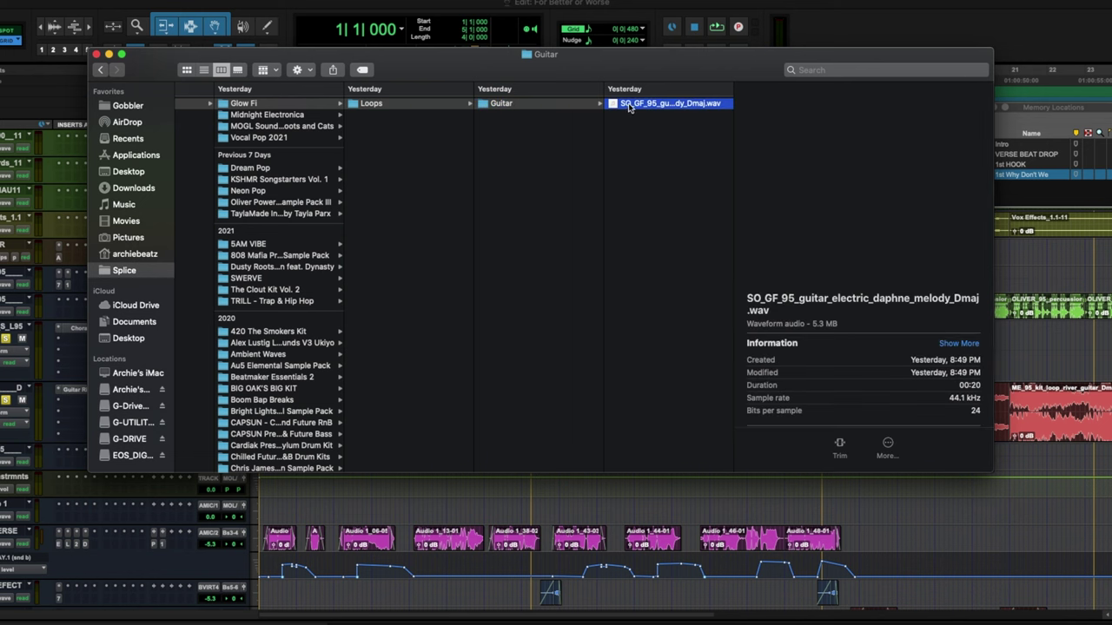
Move the Finder window clear of the upper session tracks, preview the selected guitar file and close the preview.
drag(427, 58, 691, 388)
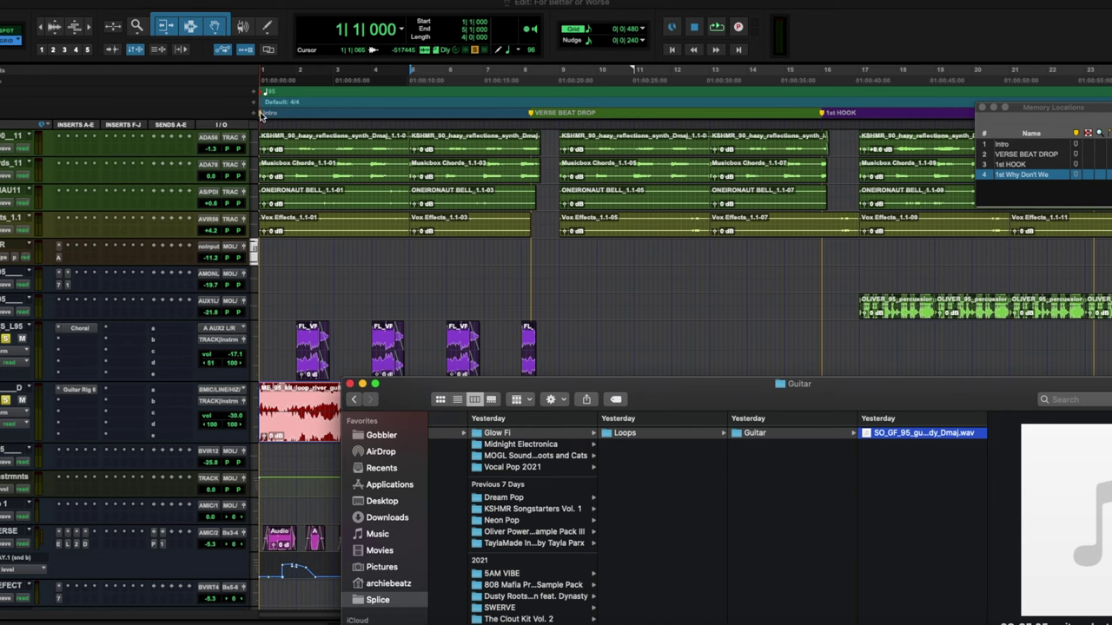
key(space)
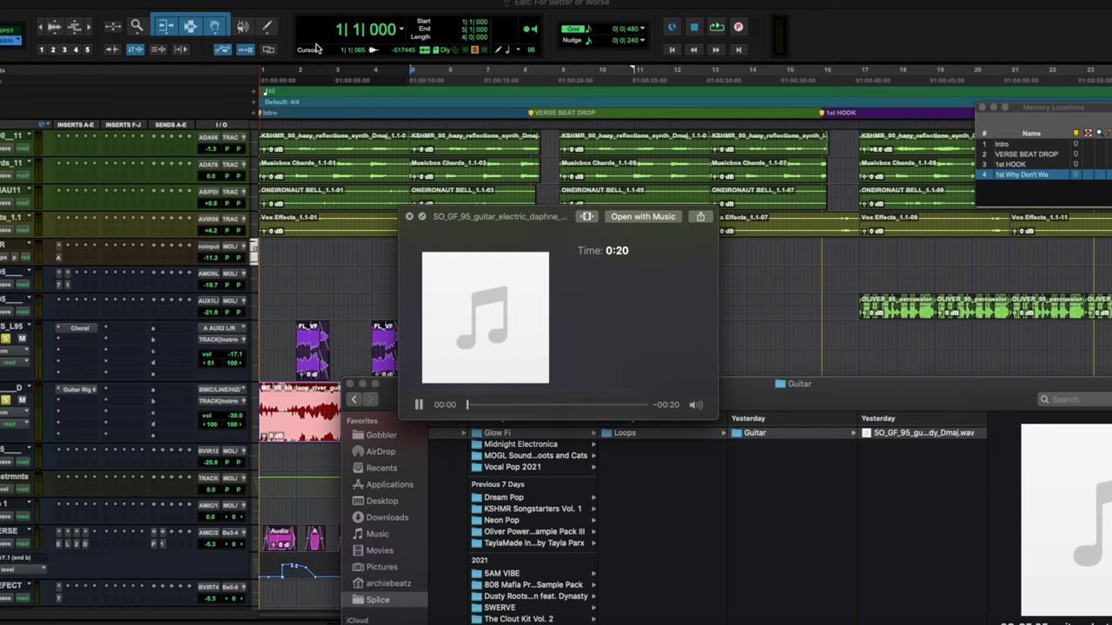
click(409, 216)
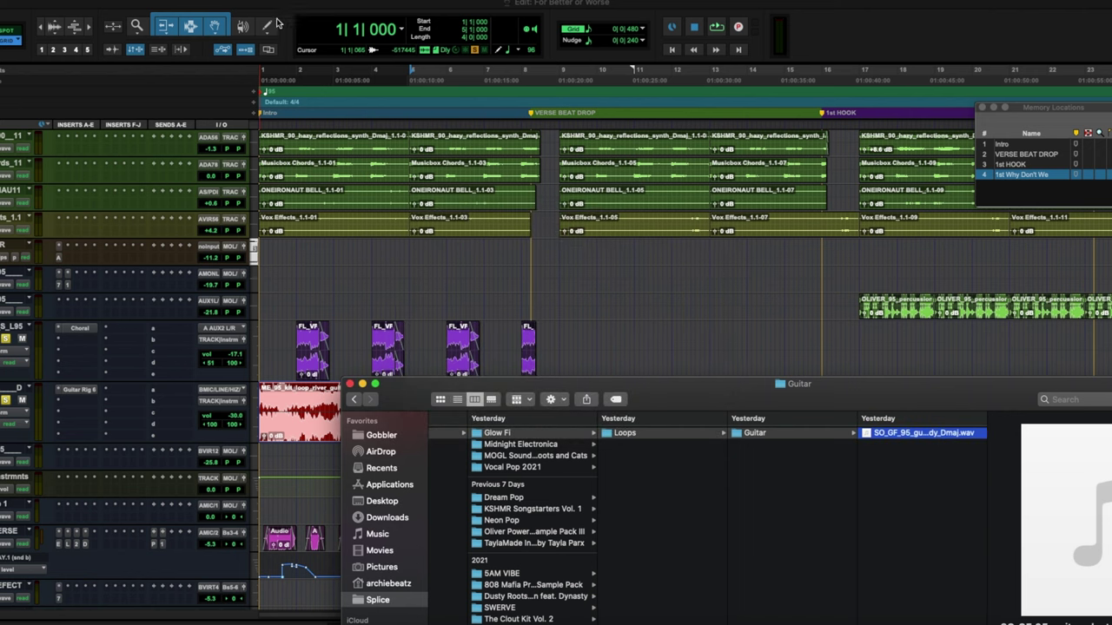
Return to Pro Tools, play the river guitar loop and FL_VF clips from the session start, stop, and select the first FL_VF clip.
click(283, 13)
key(space)
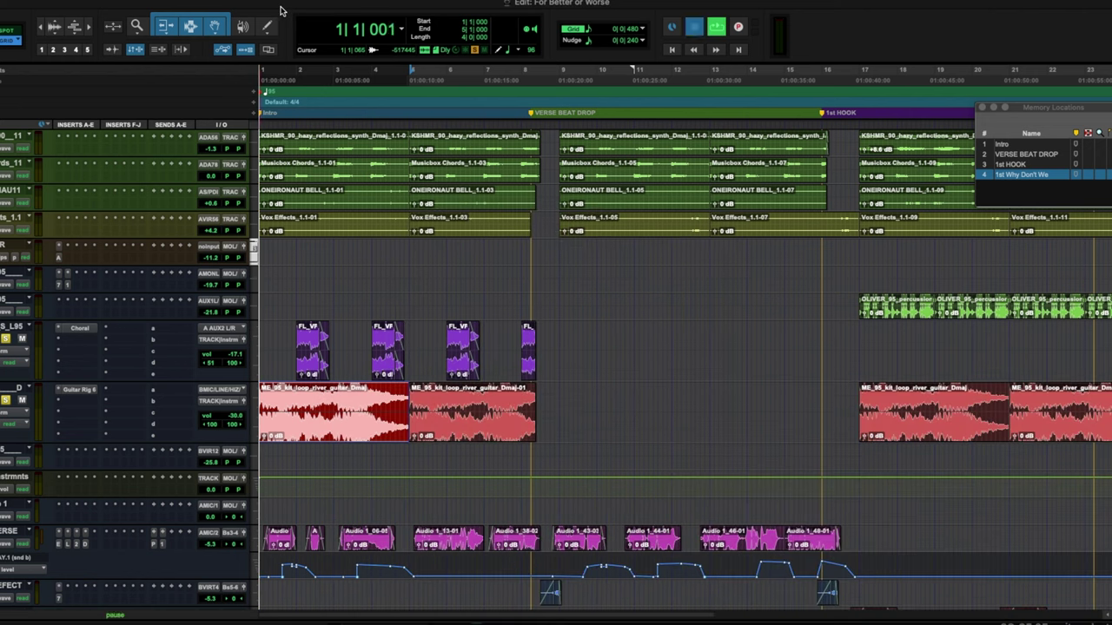
key(space)
key(space)
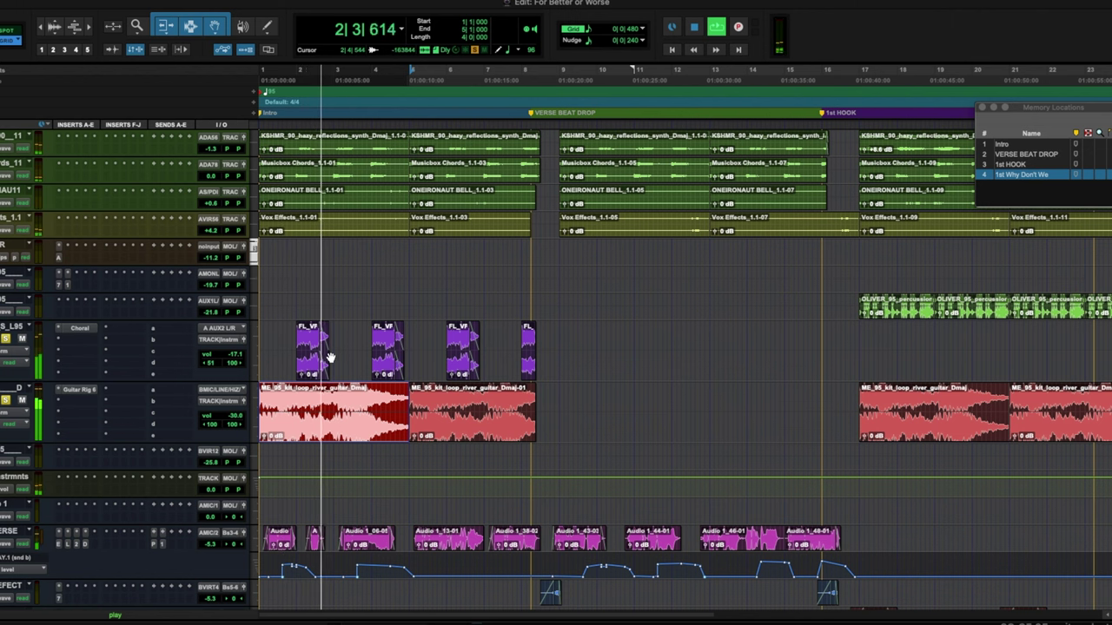
key(space)
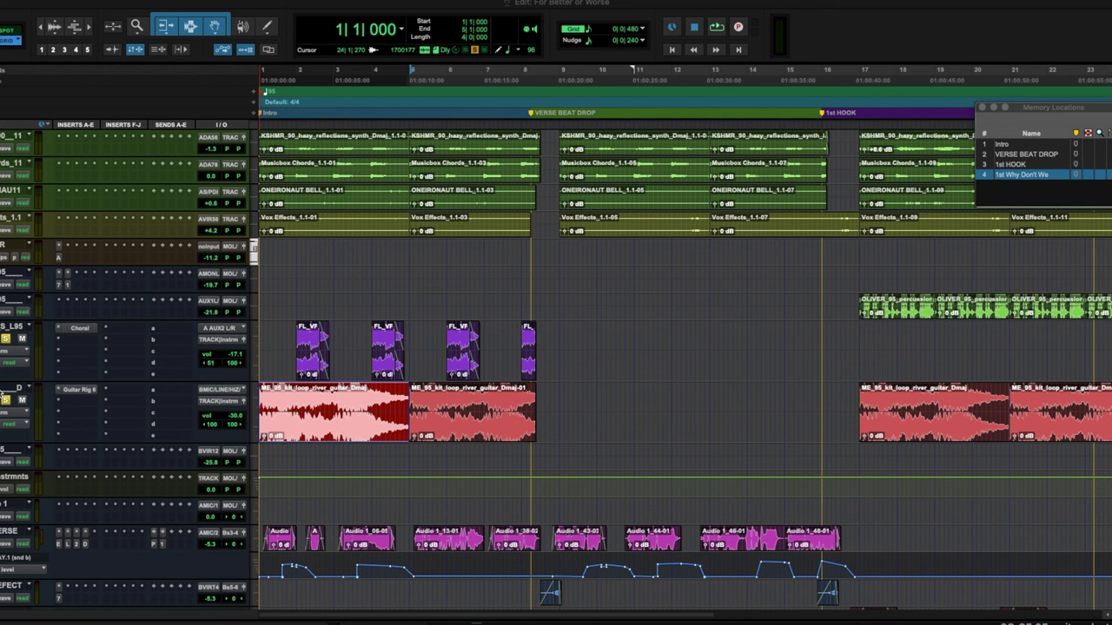
click(39, 617)
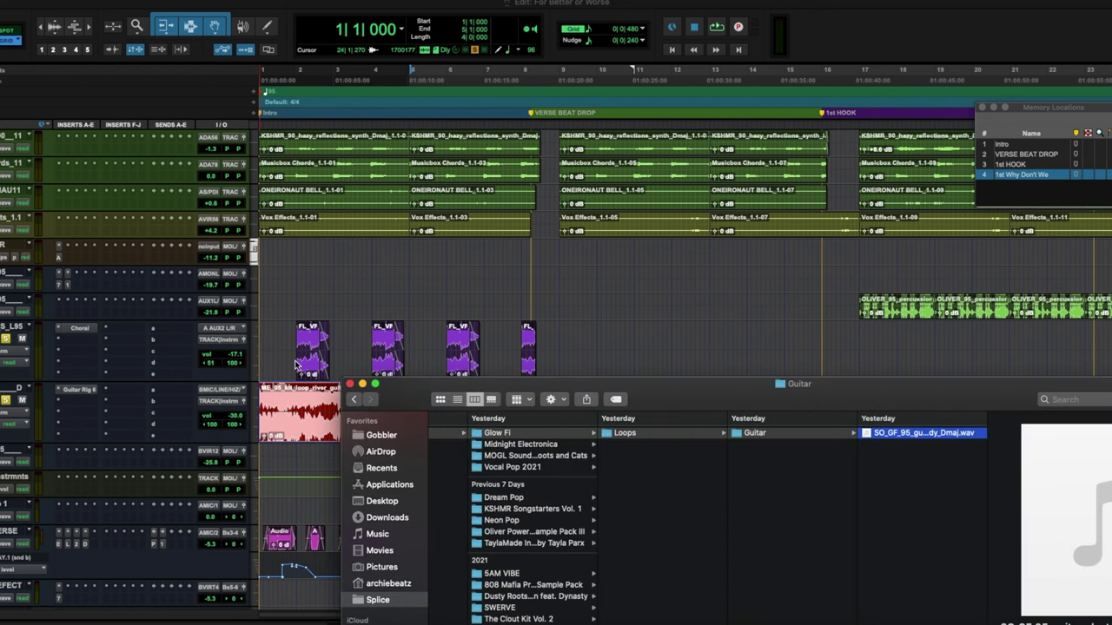
click(304, 363)
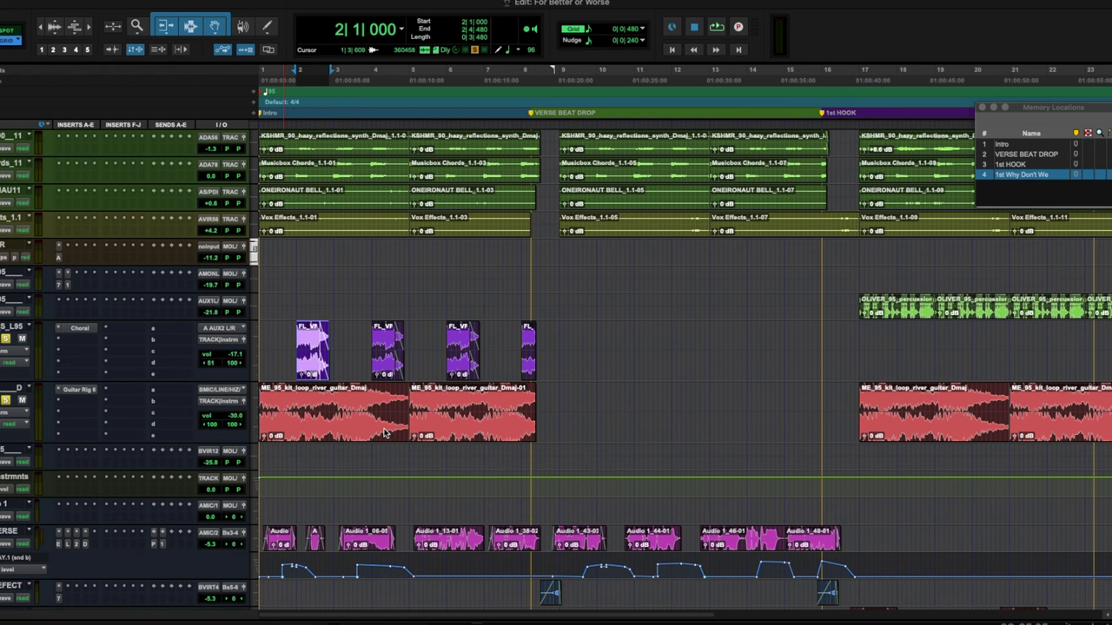
Compare the river guitar loop with Guitar Rig 6 bypassed and active during playback, then stop and close the plug-in.
click(79, 389)
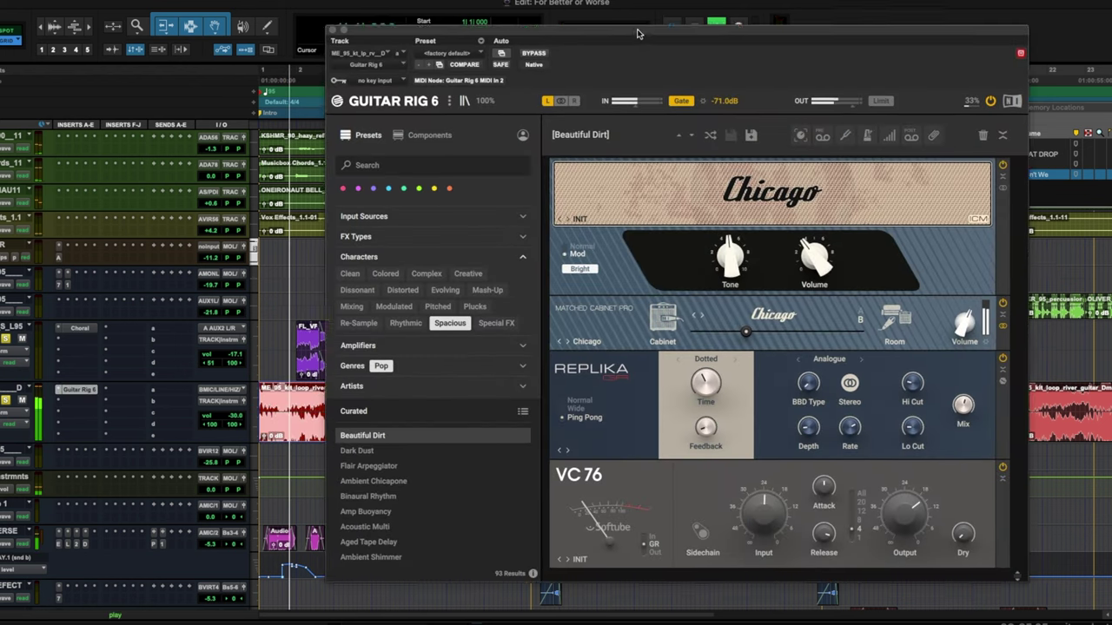
drag(582, 45, 573, 23)
click(526, 30)
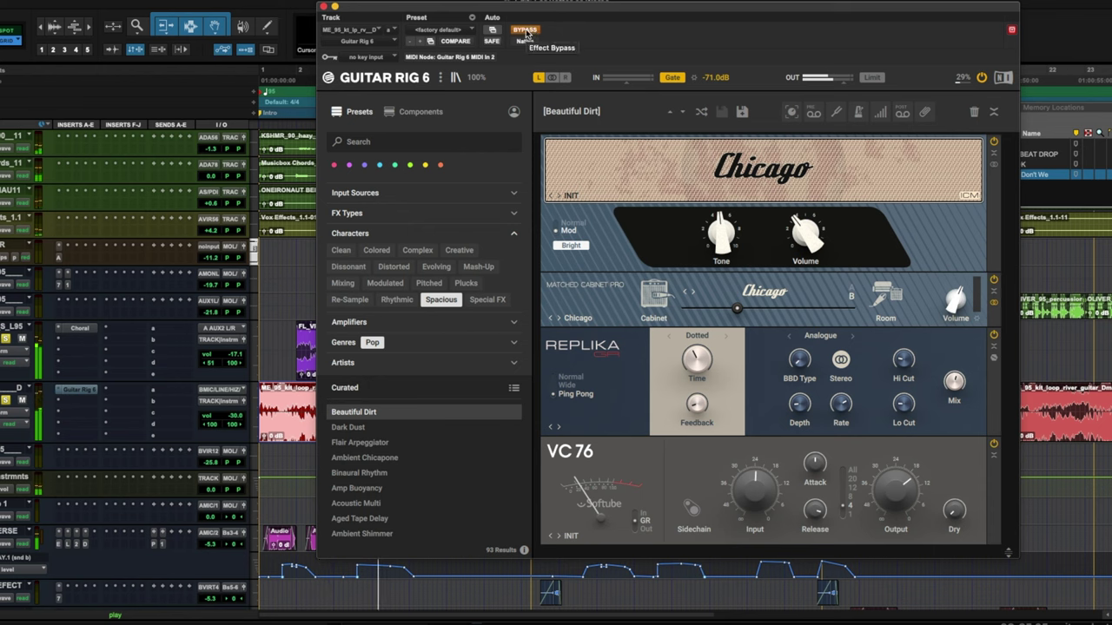
click(526, 32)
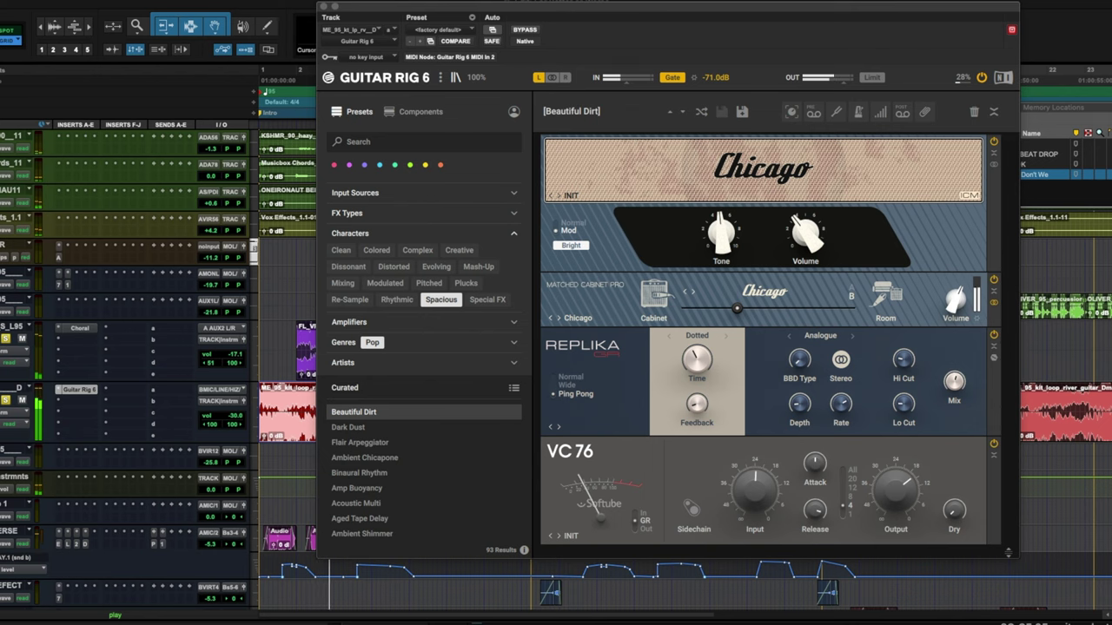
key(space)
key(super+w)
Look over the drum, riser, bass and synth tracks and continue down to the vocal tracks.
scroll(265, 364, up, 3)
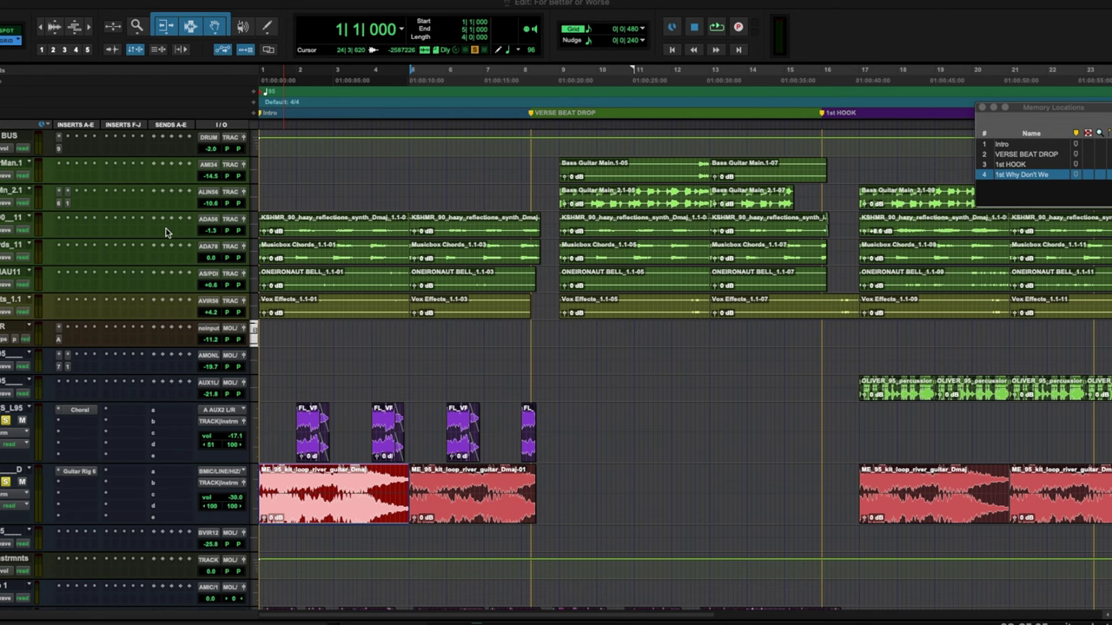
scroll(97, 209, up, 8)
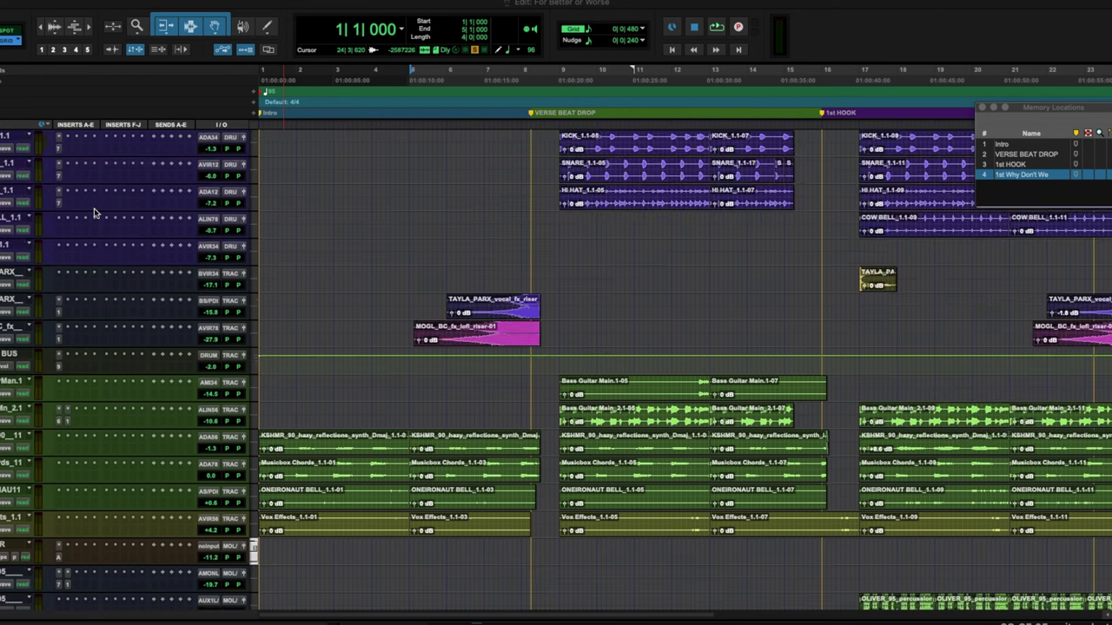
scroll(97, 208, down, 20)
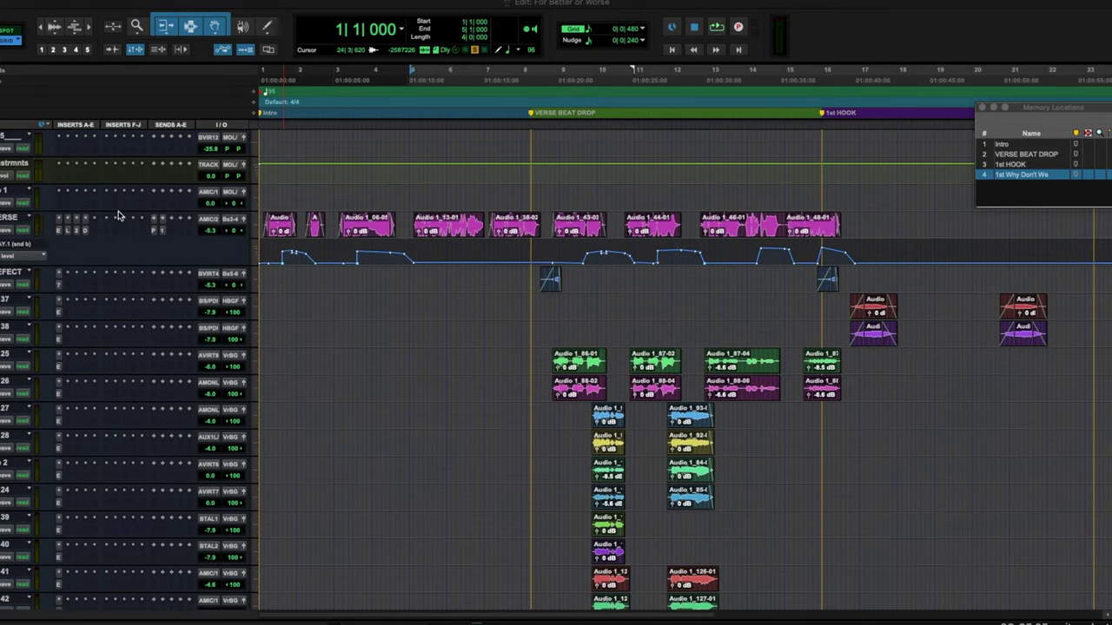